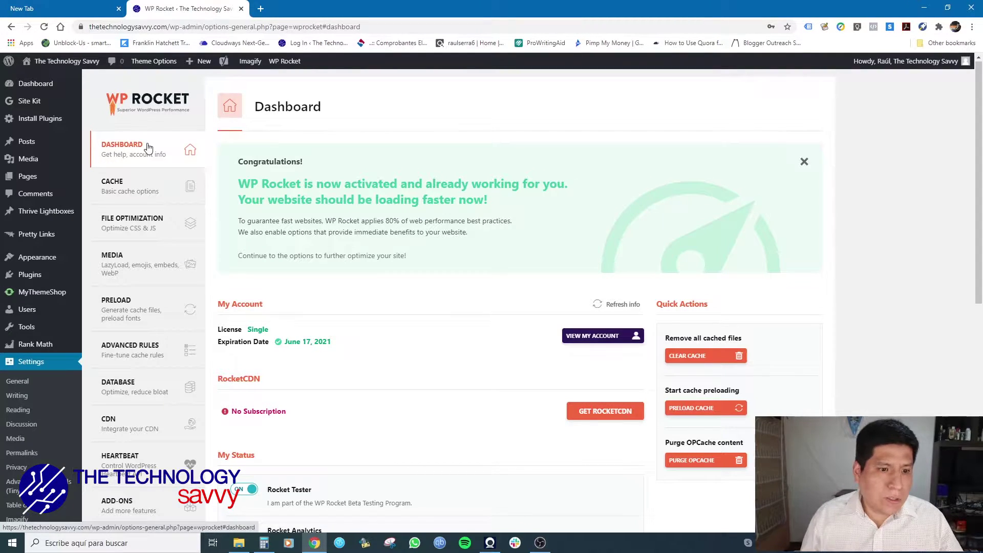
Step: Open the Cache settings and try enabling separate cache files for mobile devices, restoring the option to unticked
click(152, 199)
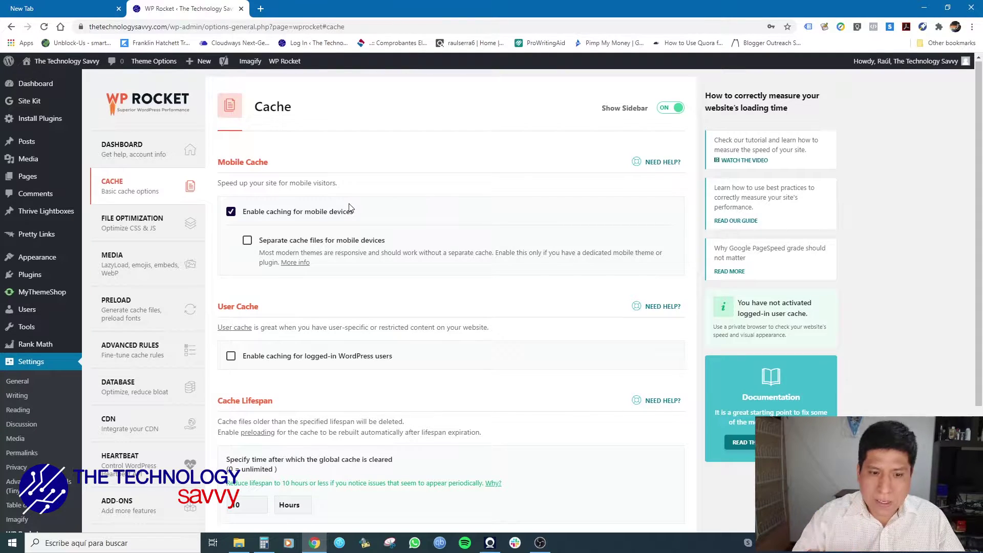
click(243, 246)
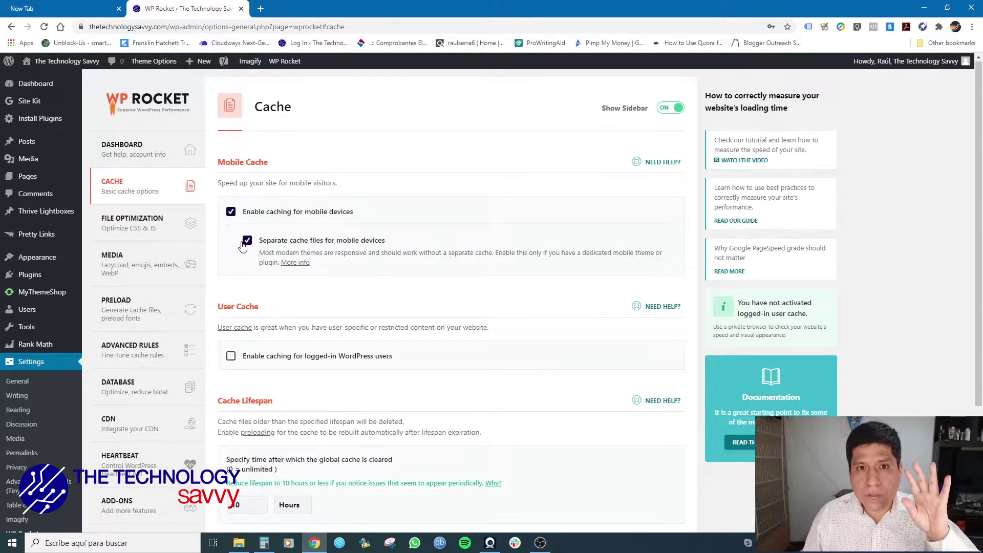
click(244, 245)
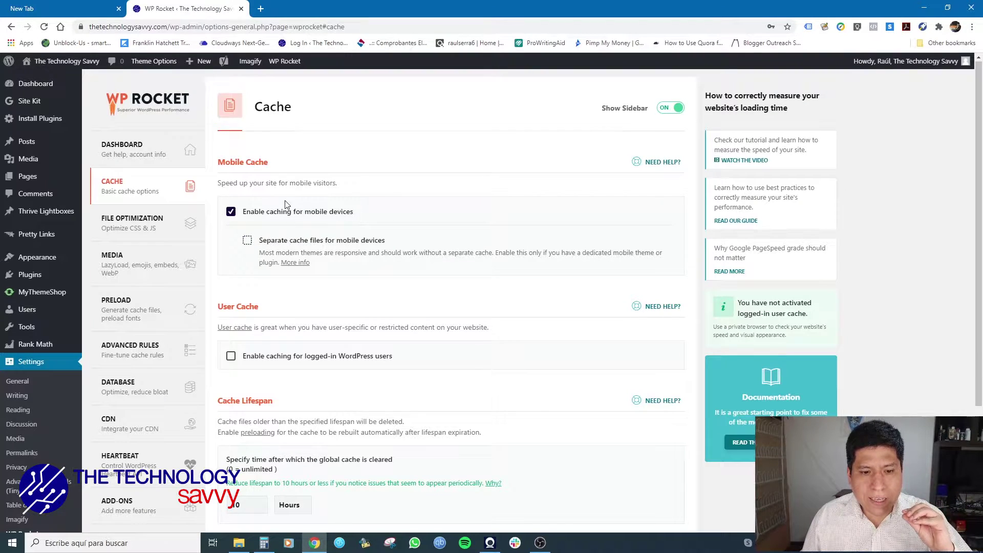
Step: Try enabling caching for logged-in WordPress users, disable it again, and review the cache lifespan setting
scroll(351, 216, down, 2)
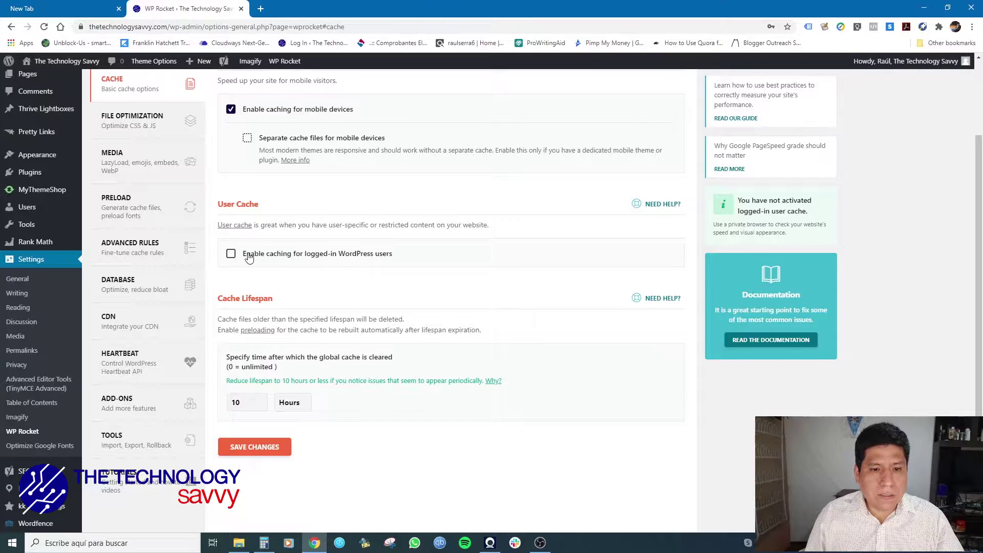
click(231, 255)
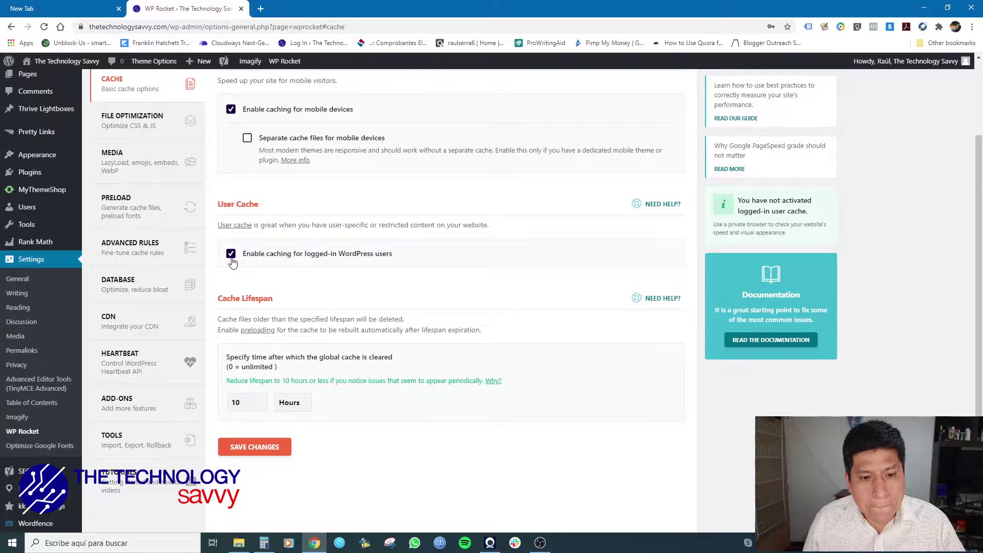
click(230, 256)
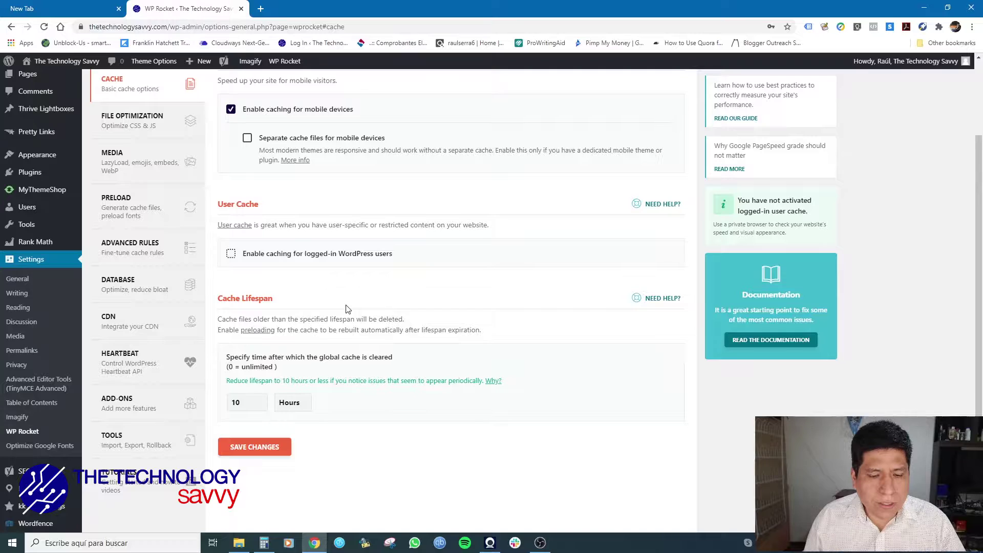
scroll(346, 309, down, 2)
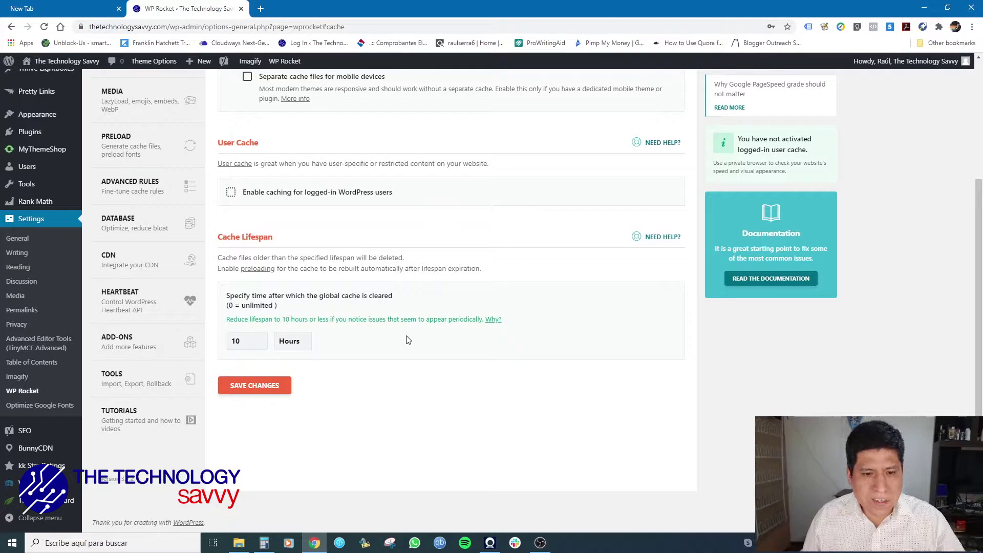
scroll(408, 340, up, 2)
scroll(408, 340, up, 1)
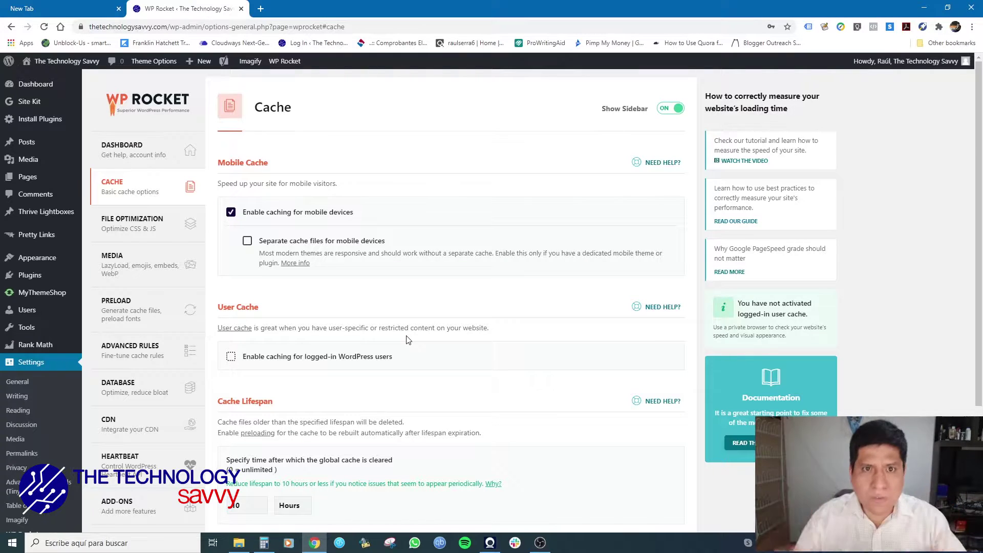
Step: Open the File Optimization settings and examine the CSS and JavaScript minify, combine and exclusion options
click(121, 236)
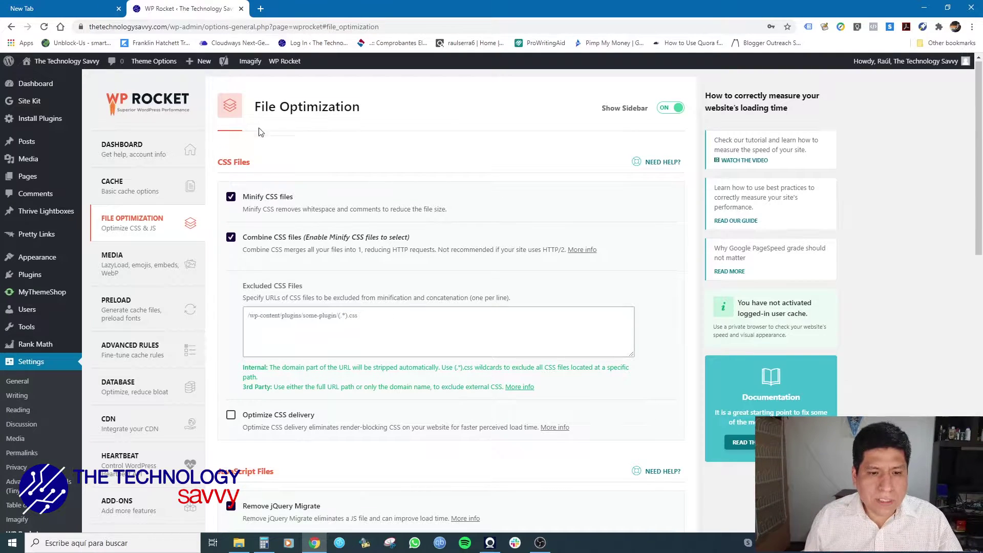
scroll(342, 300, down, 1)
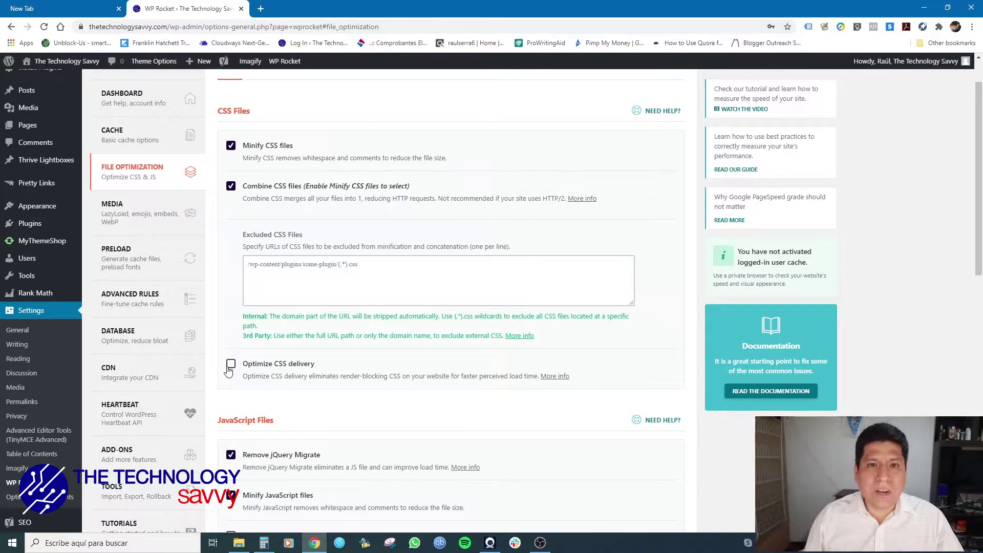
scroll(358, 361, down, 2)
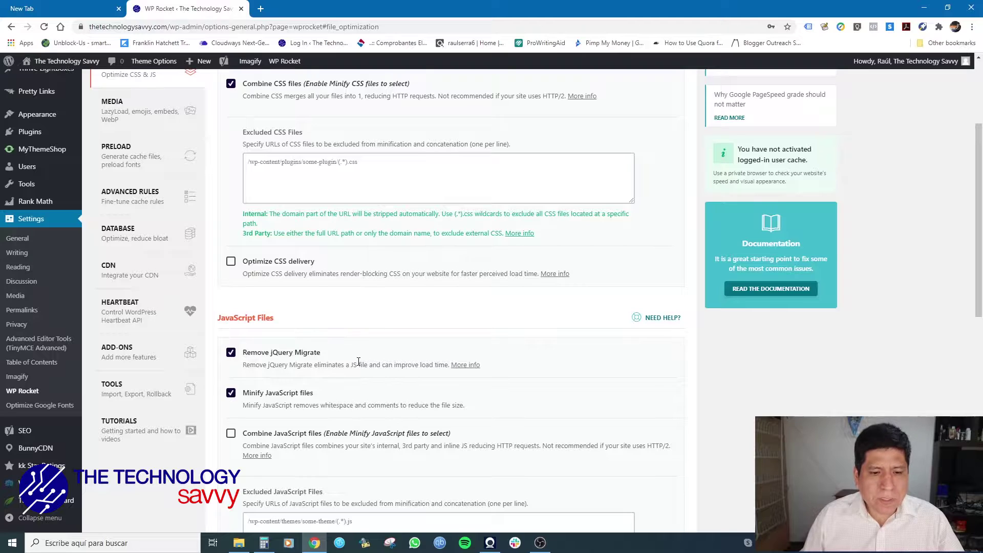
scroll(358, 361, down, 1)
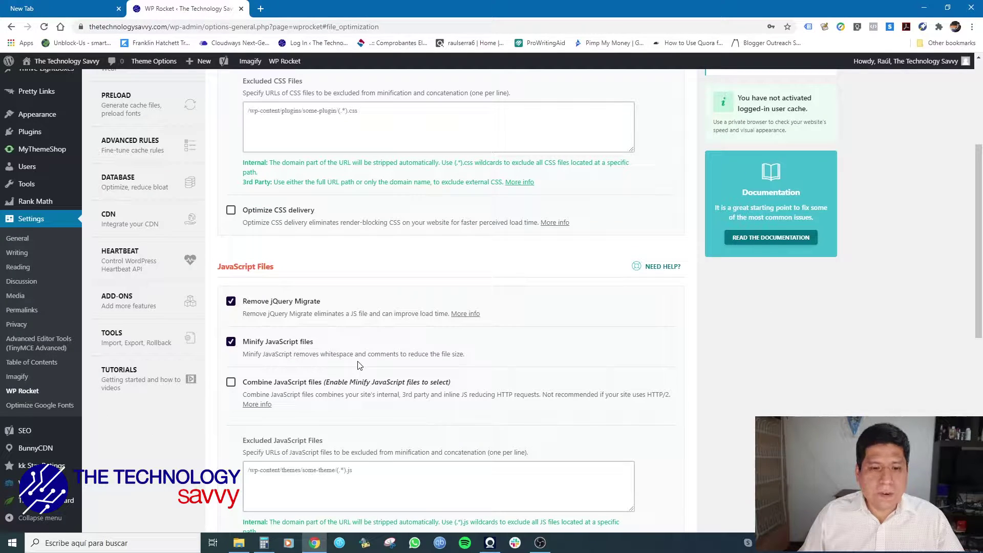
scroll(359, 366, down, 1)
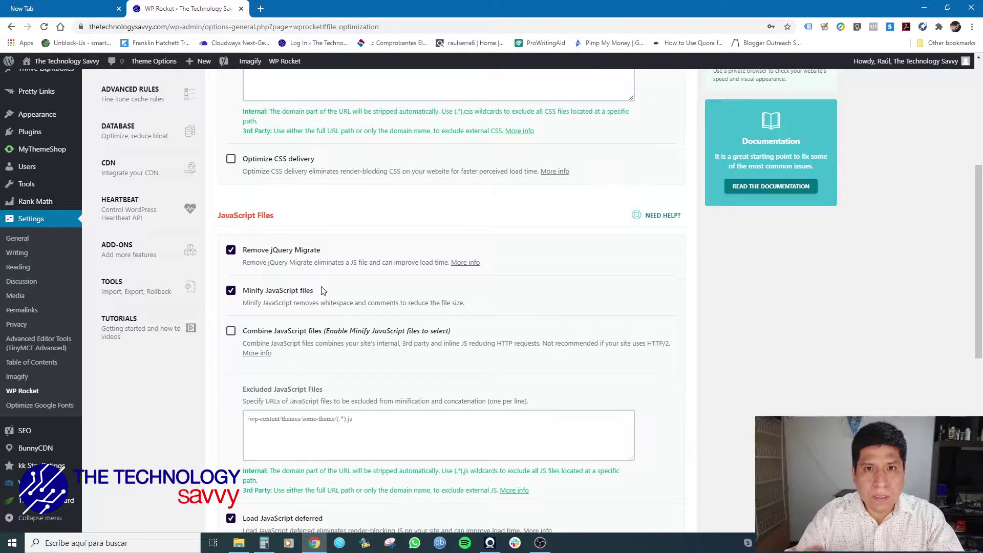
scroll(323, 291, down, 2)
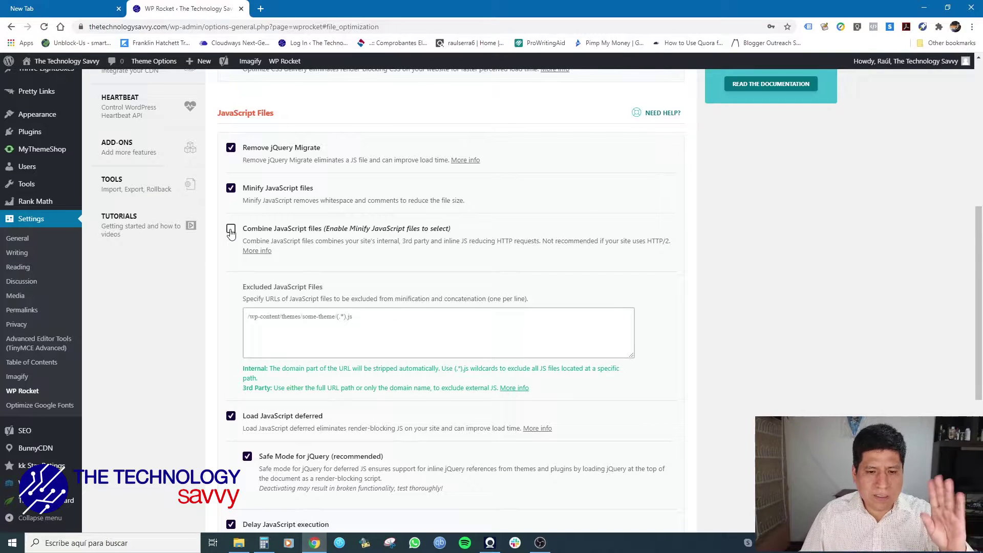
scroll(272, 258, down, 3)
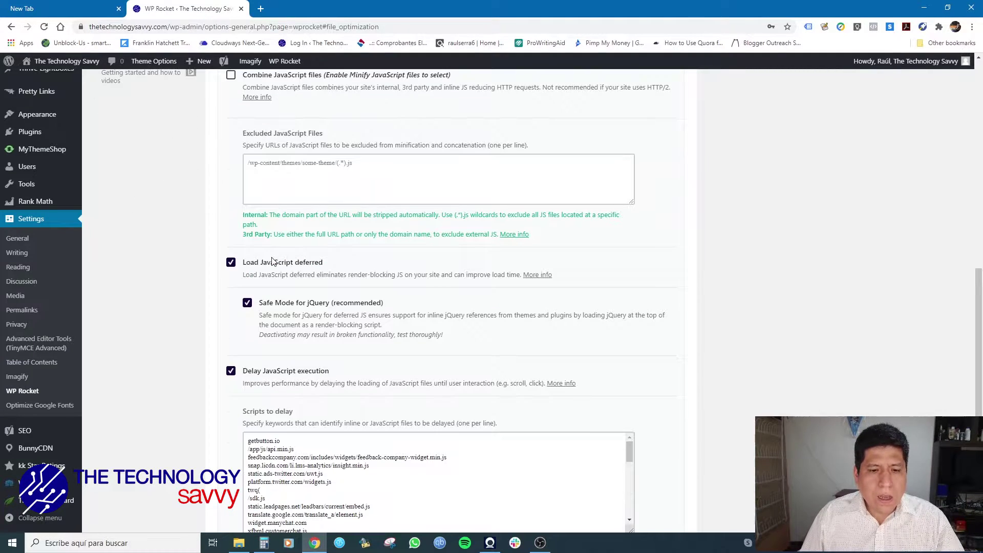
Step: Switch Load JavaScript deferred off and on again, and review its jQuery safe mode option
scroll(273, 261, down, 1)
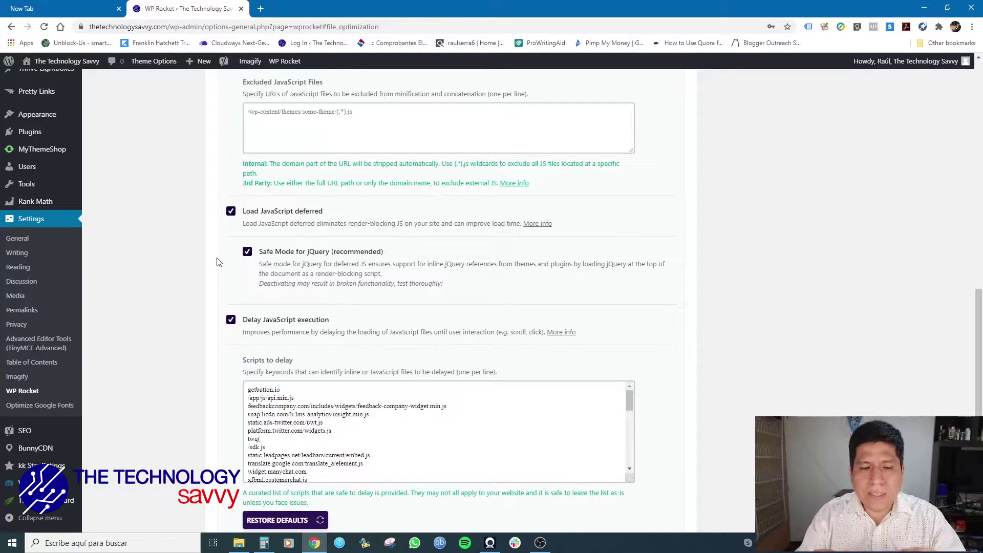
click(231, 212)
click(231, 212)
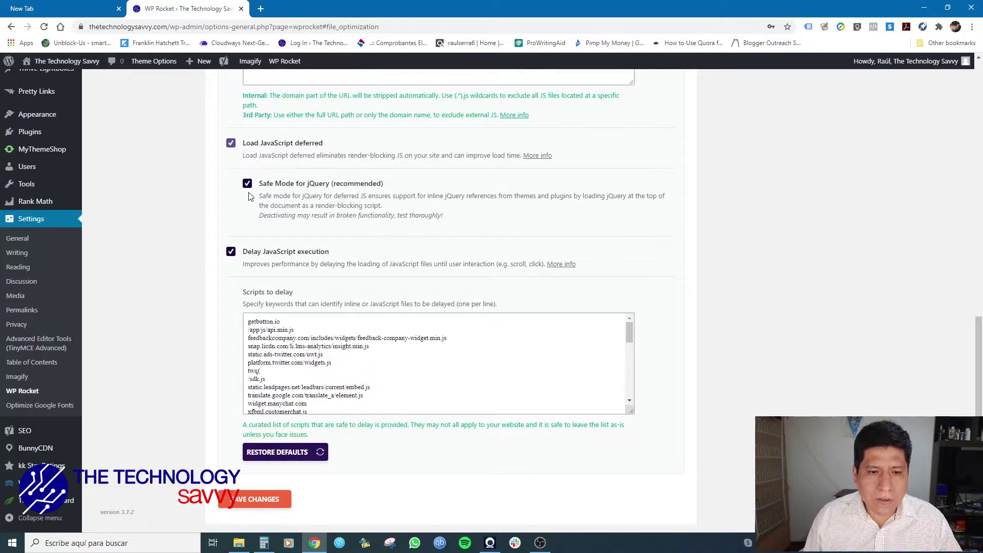
scroll(234, 212, up, 1)
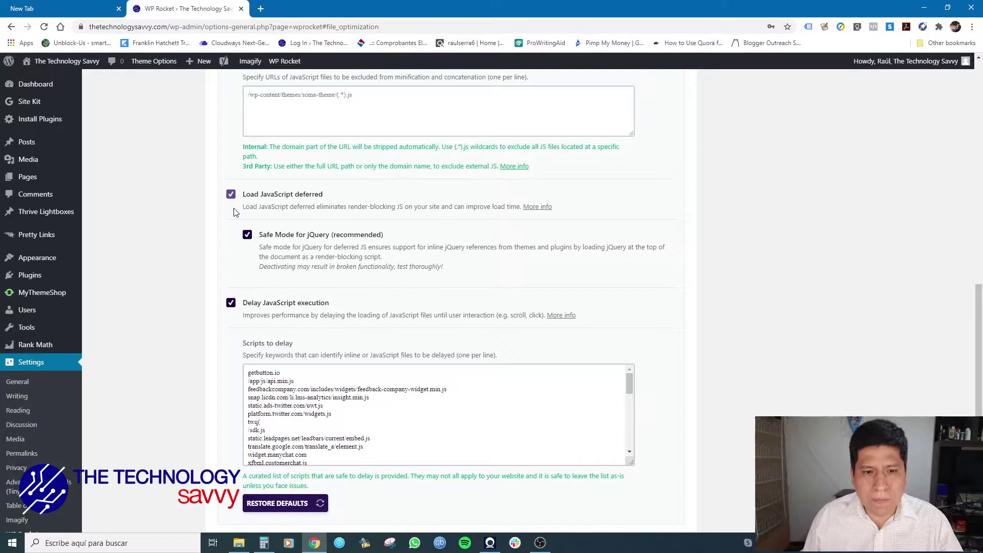
Step: Examine the list of scripts to delay under Delay JavaScript execution, highlighting the static.leadpages.net entry
scroll(234, 212, down, 2)
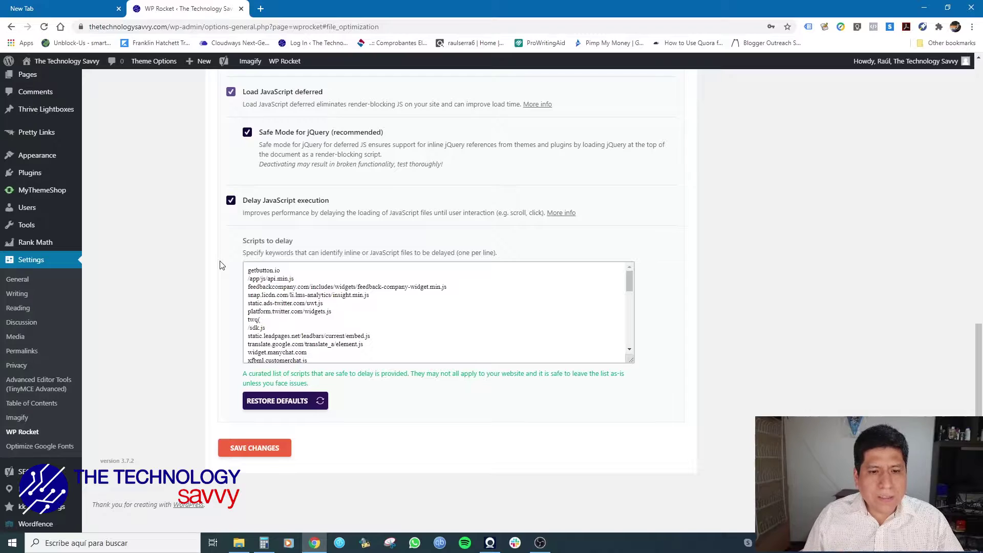
drag(245, 275, 298, 370)
click(257, 277)
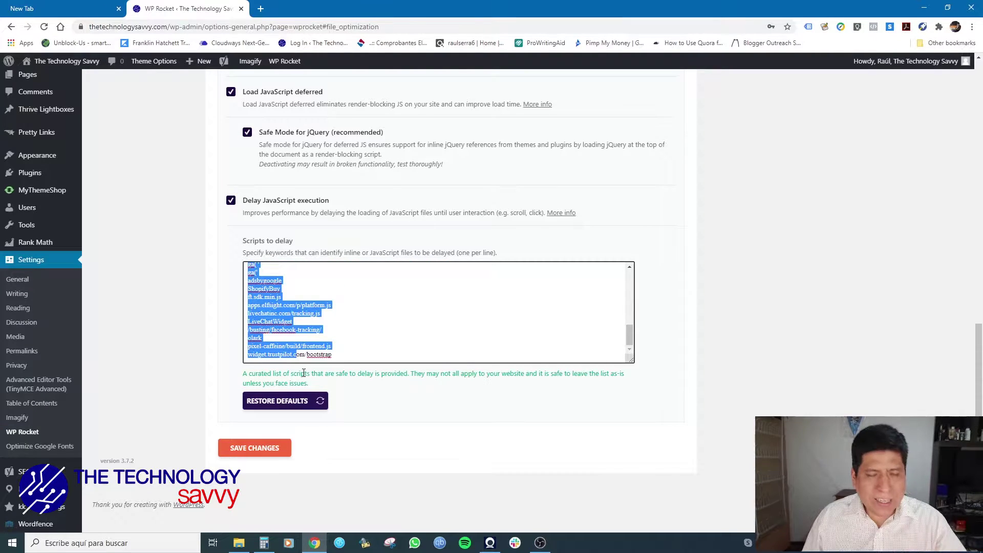
scroll(341, 325, up, 10)
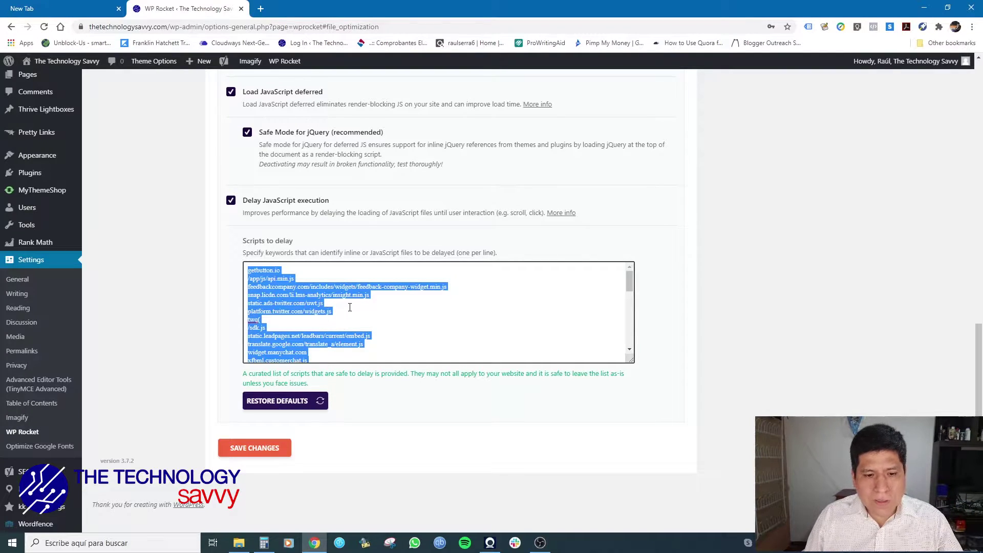
click(350, 308)
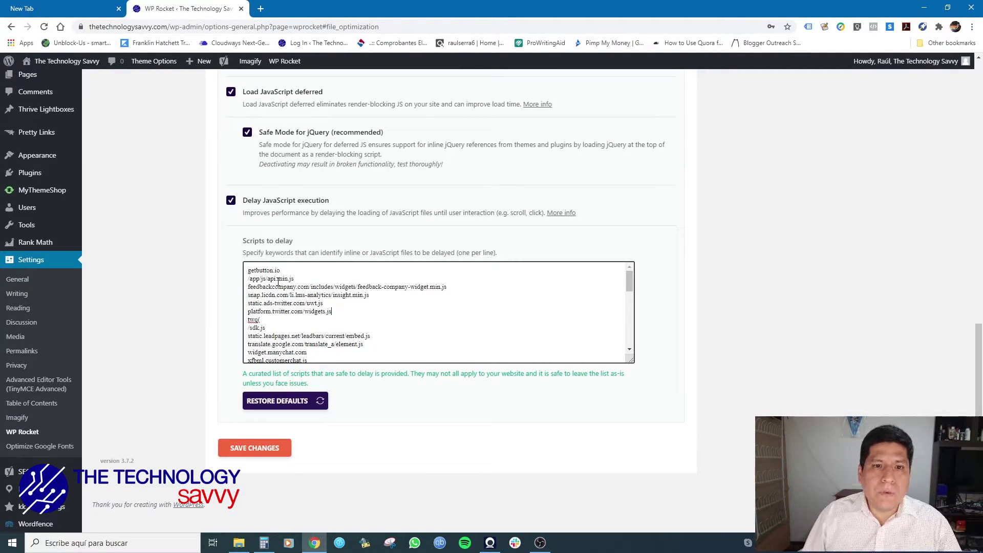
scroll(278, 281, down, 6)
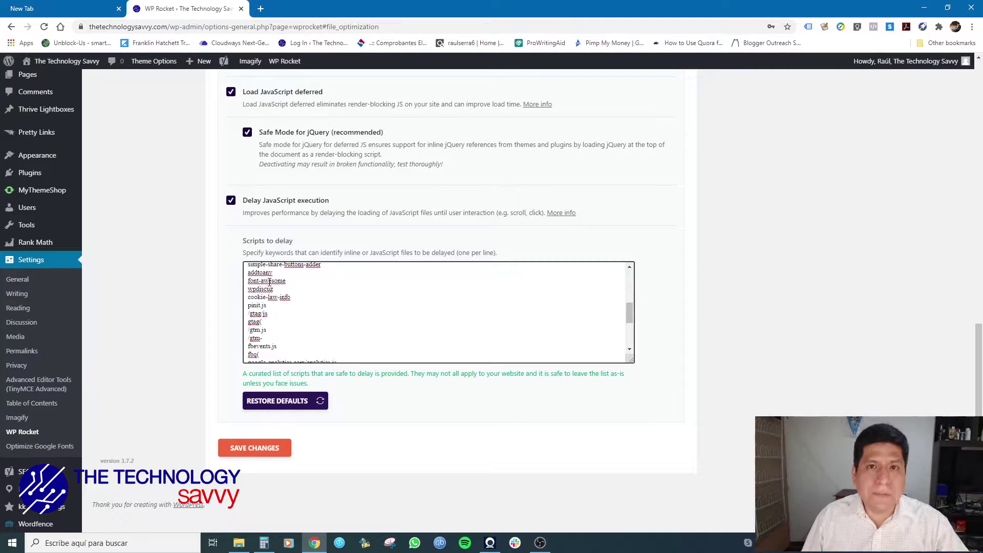
scroll(267, 297, up, 5)
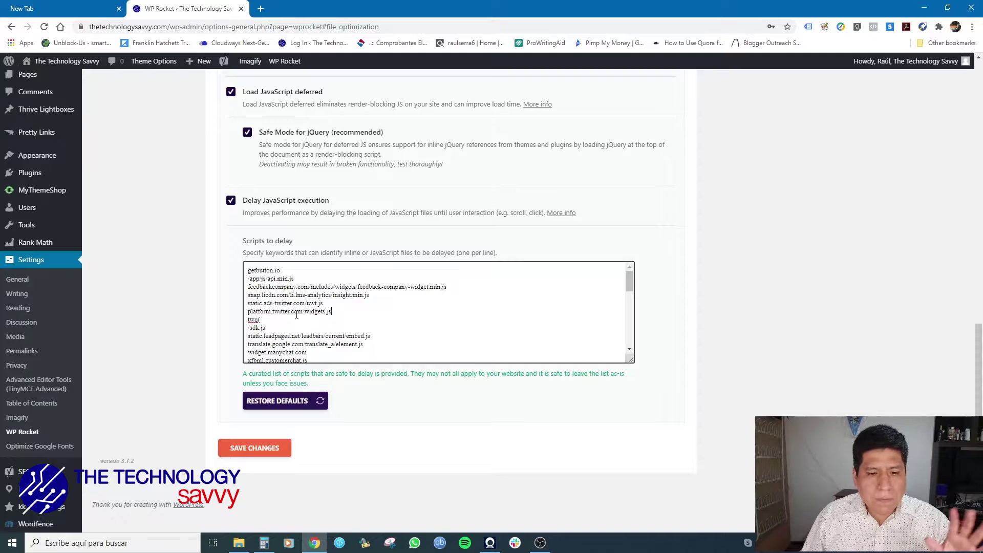
drag(396, 335, 236, 341)
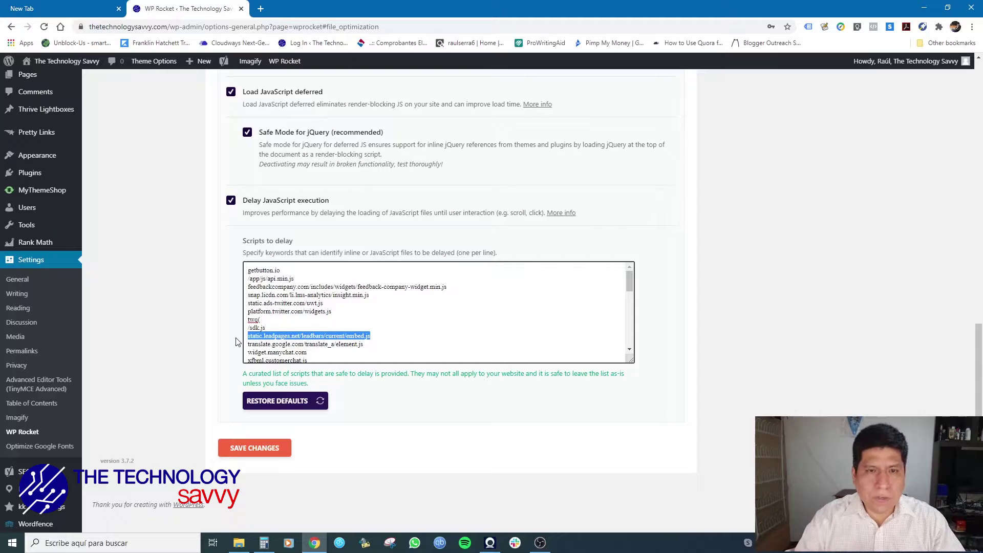
Step: Open the Media settings and review the LazyLoad, Emoji, Embeds and WebP compatibility options
scroll(237, 342, up, 8)
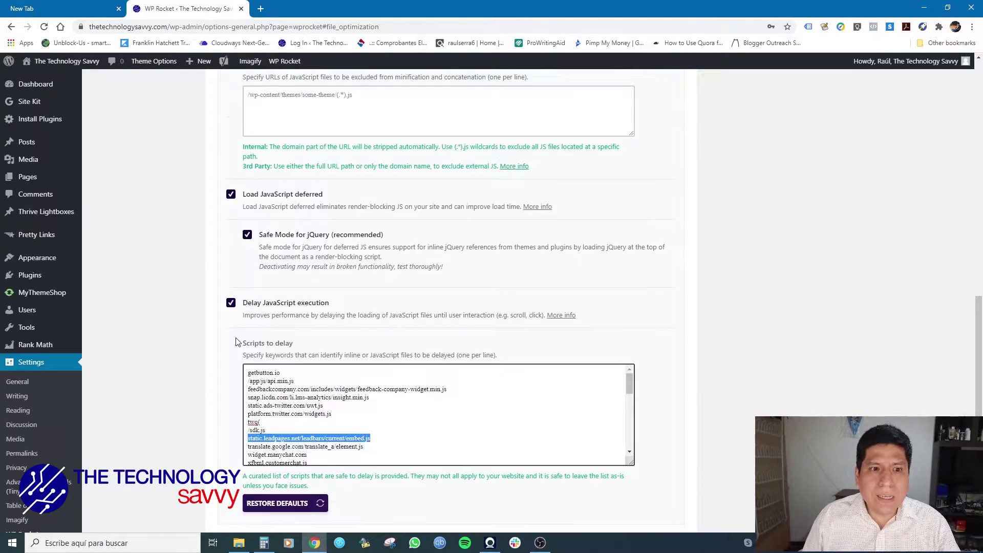
scroll(237, 342, up, 4)
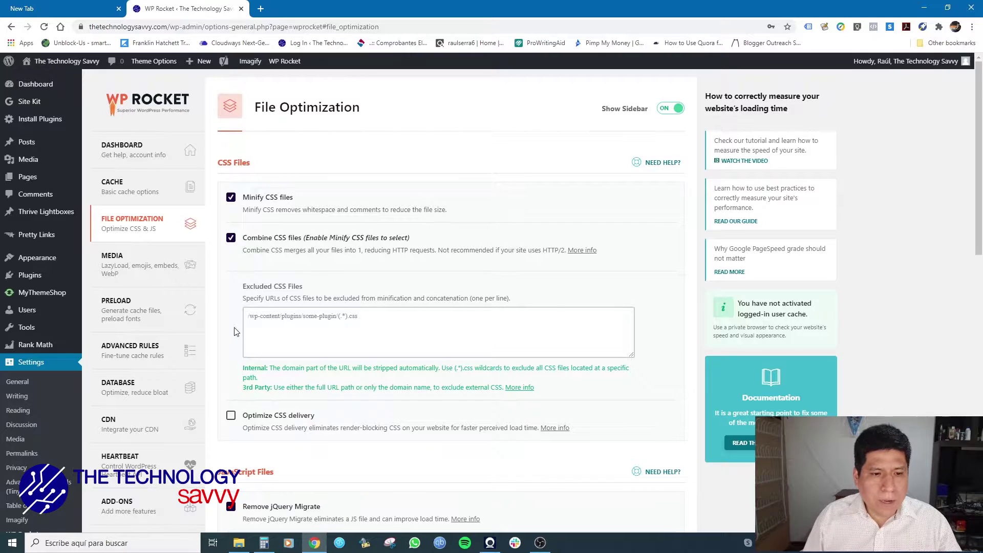
click(137, 269)
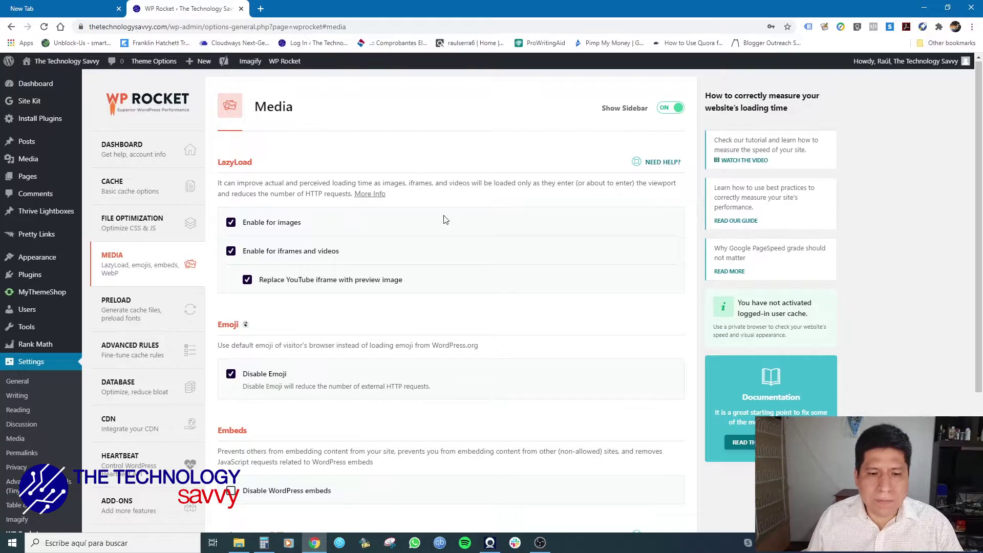
scroll(445, 219, down, 1)
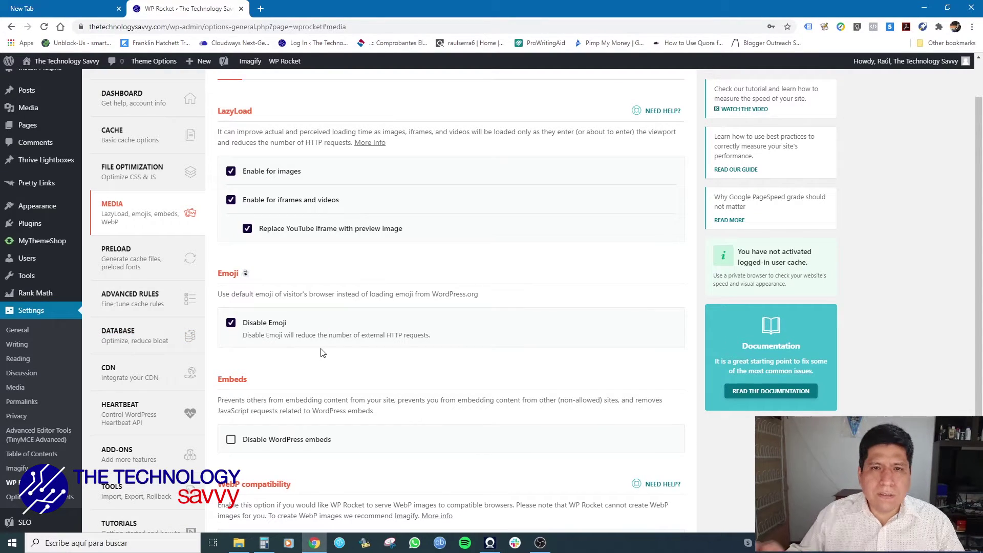
scroll(323, 354, down, 2)
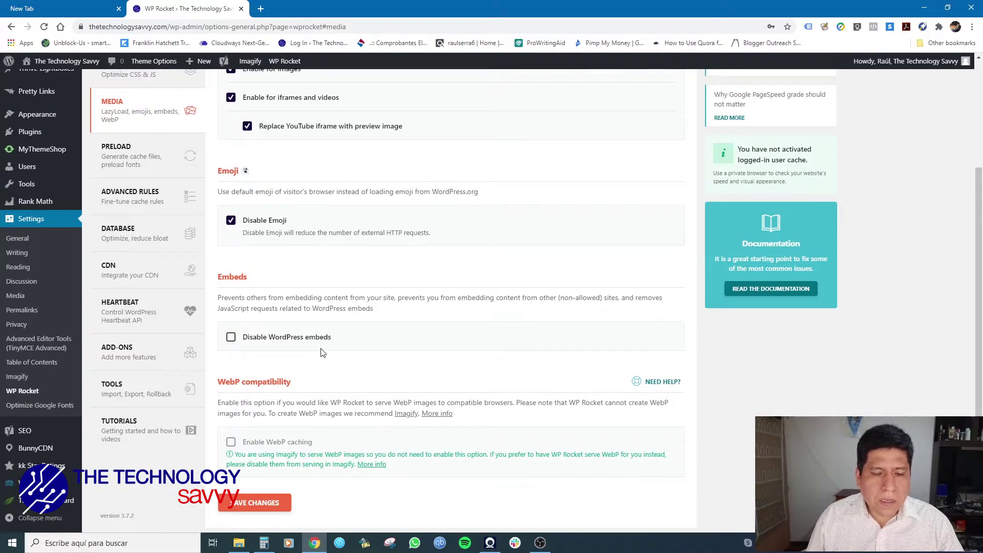
scroll(322, 353, down, 1)
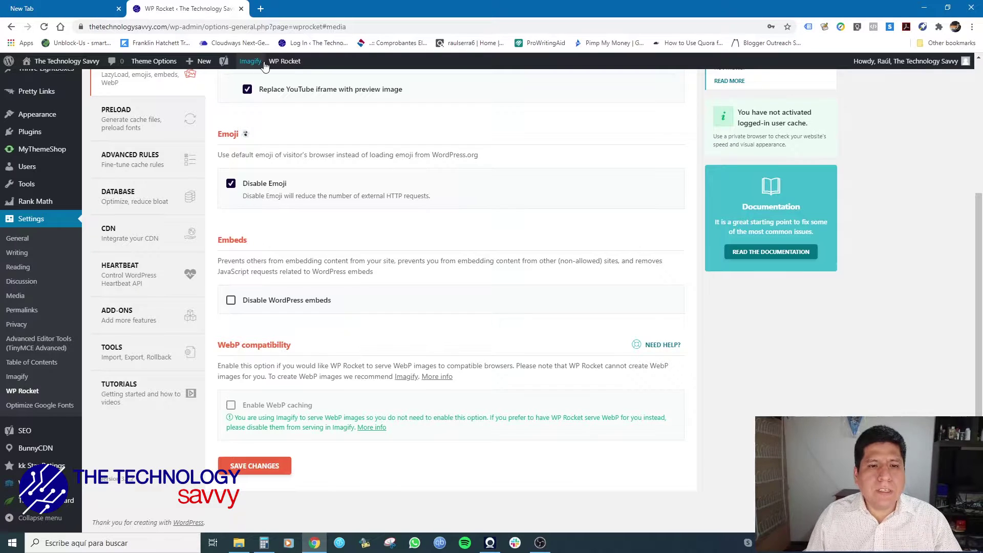
Step: Open the Imagify settings in a new browser tab and examine the WebP format options under Optimization
right_click(249, 61)
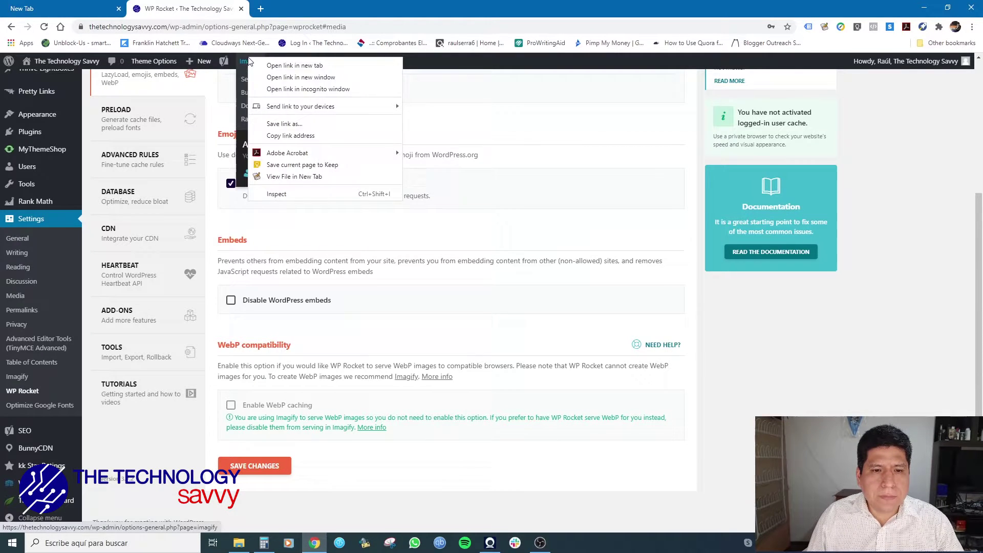
click(306, 65)
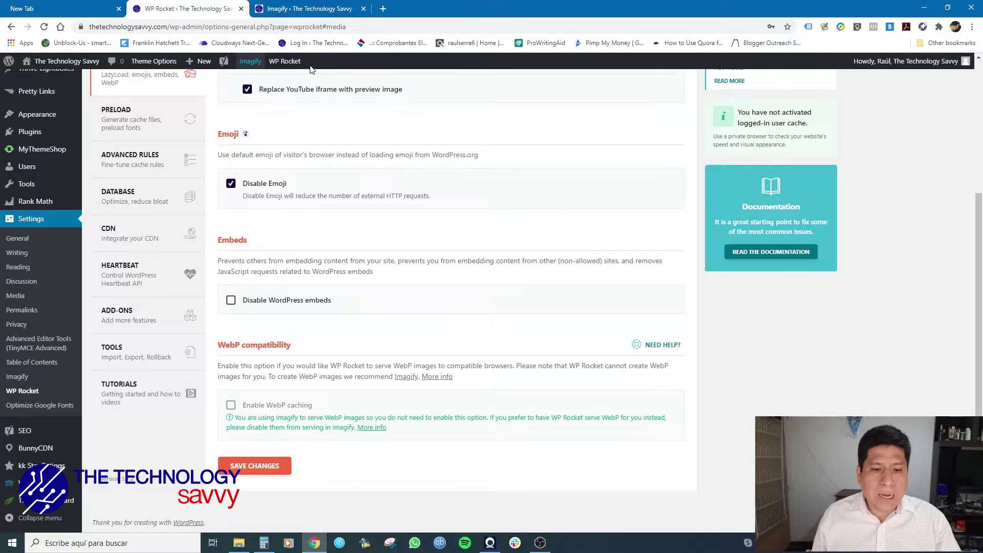
click(311, 4)
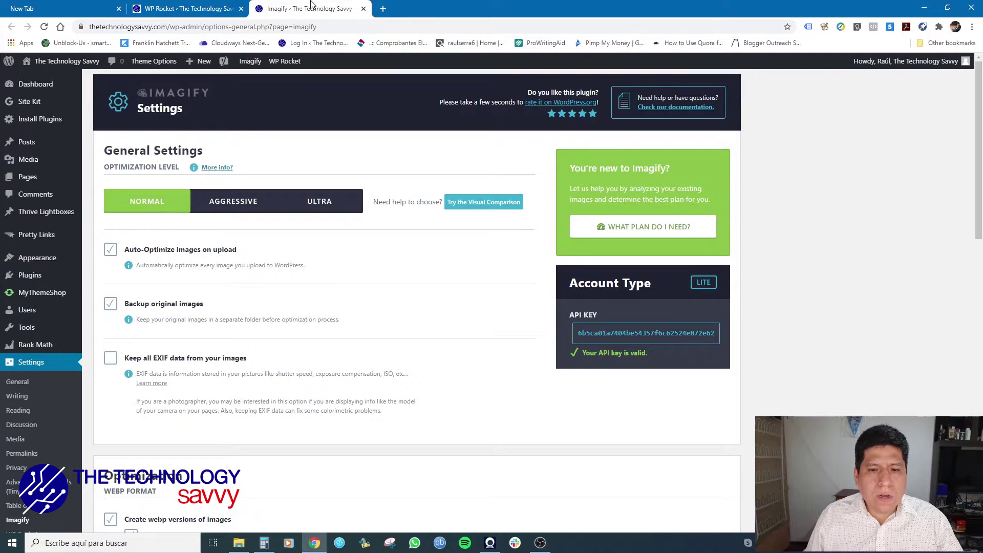
scroll(327, 254, down, 3)
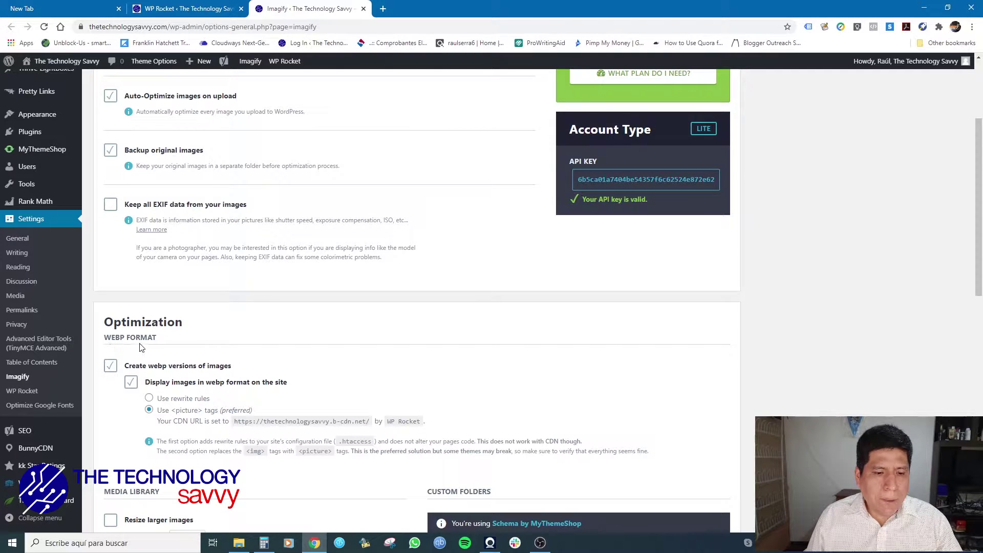
Step: Compare Imagify's rewrite rules and <picture> tags choices for displaying WebP images, and look over the Media Library resize option
scroll(142, 349, down, 1)
scroll(142, 348, up, 1)
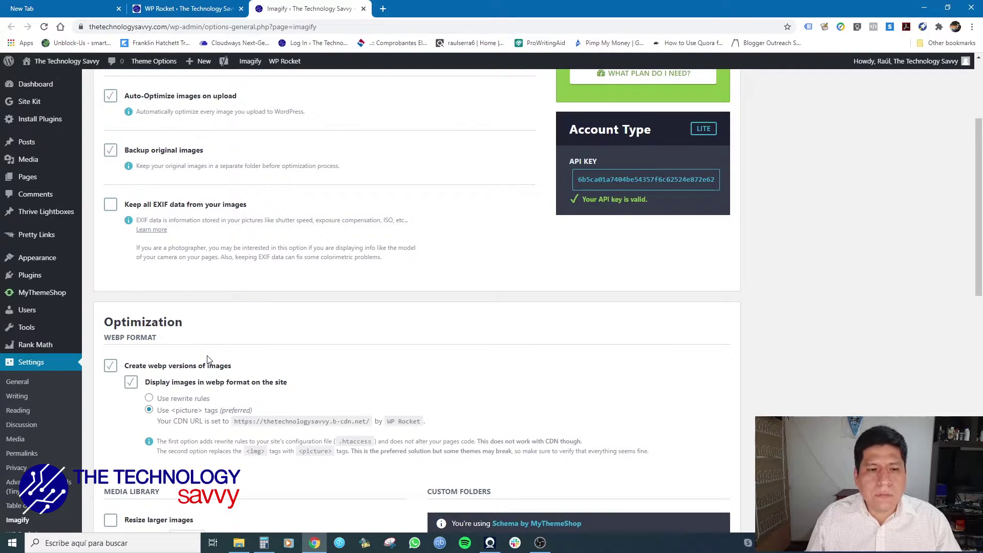
scroll(207, 359, down, 1)
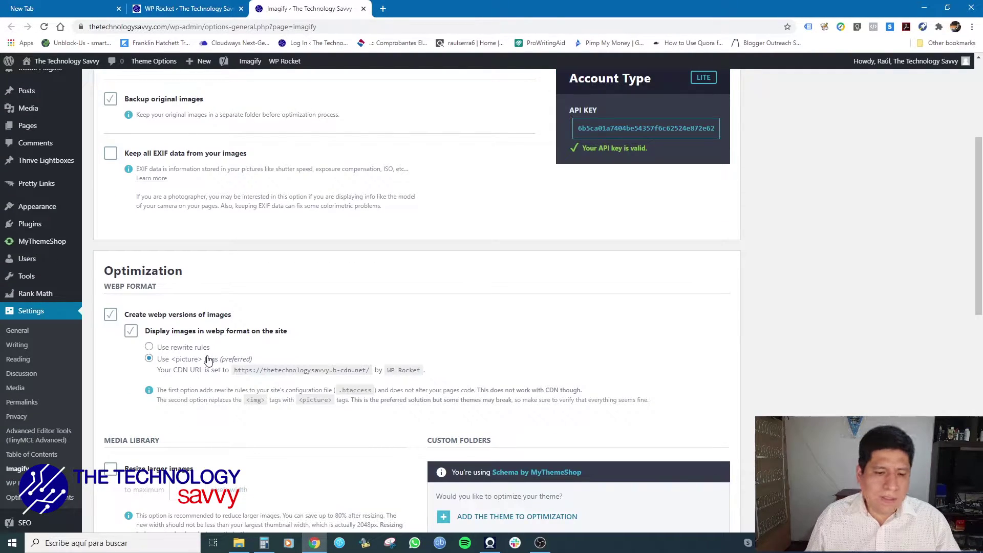
scroll(207, 359, down, 1)
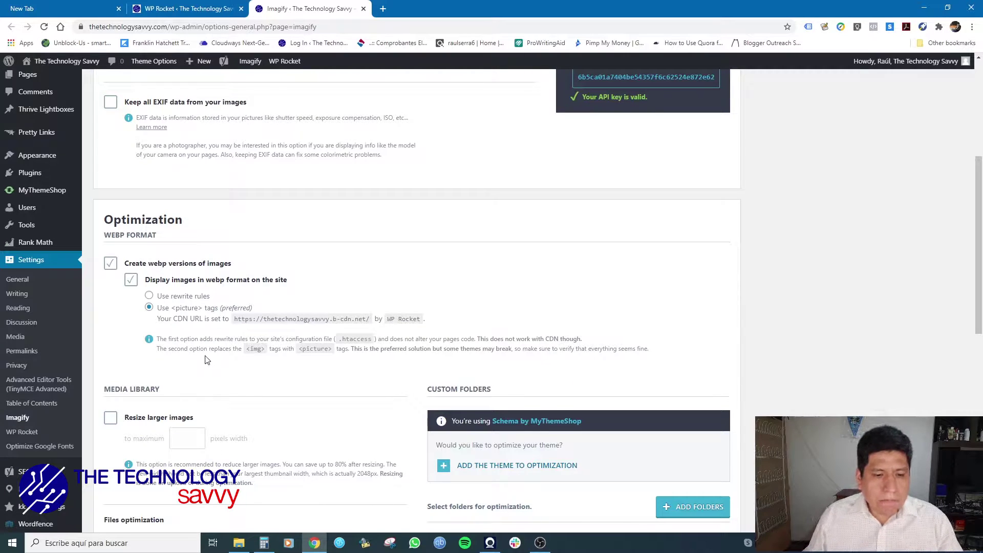
scroll(208, 360, down, 1)
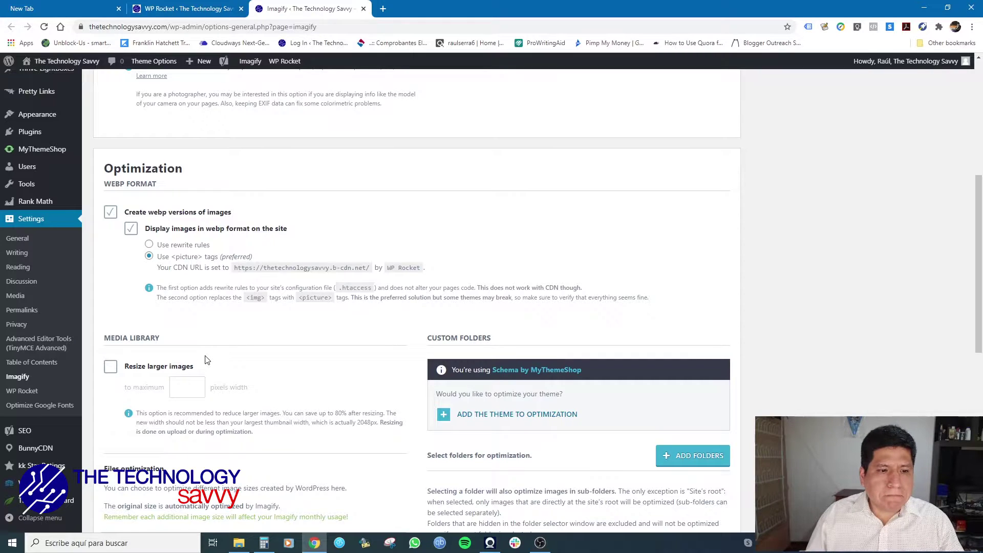
scroll(205, 360, up, 2)
scroll(205, 360, down, 1)
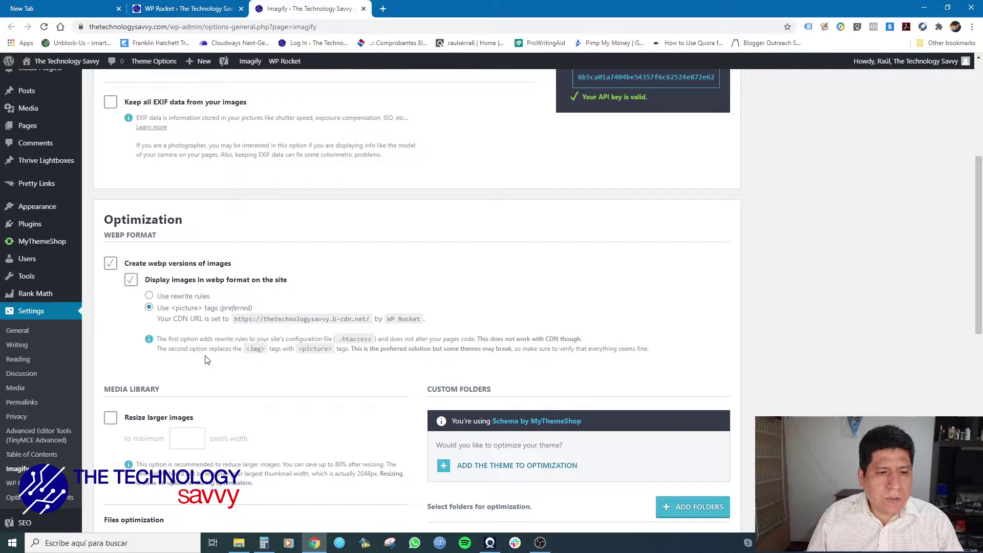
Step: Open the WordPress media library and review the Imagify optimization details of the uploaded images
mouse_move(31, 108)
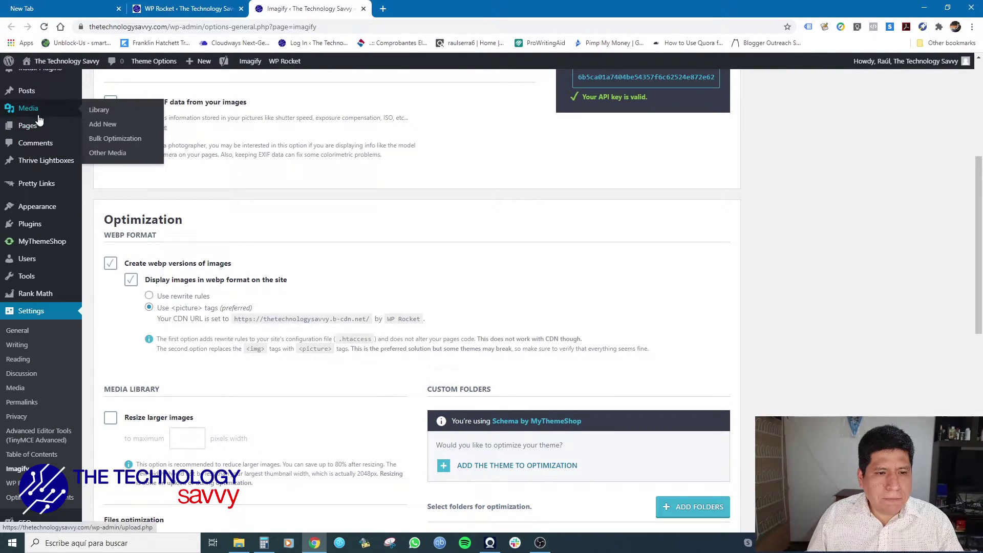
click(100, 111)
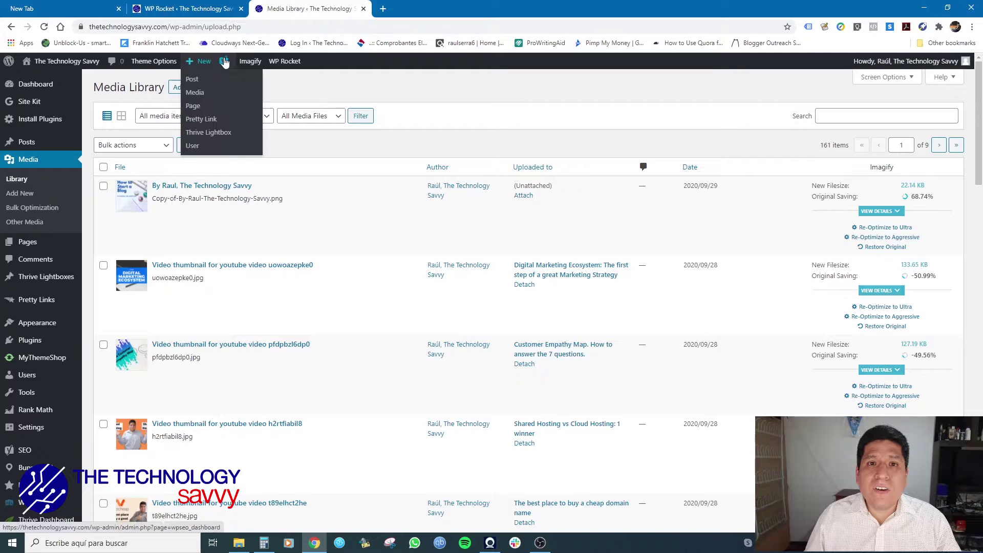
mouse_move(259, 65)
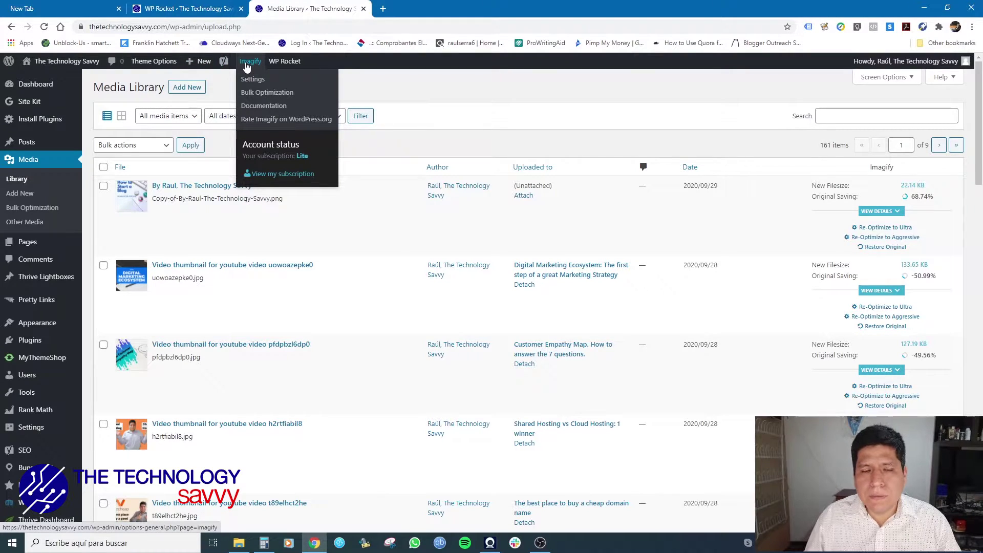
Step: Close the Media Library browser tab and return to WP Rocket's Media settings
click(174, 9)
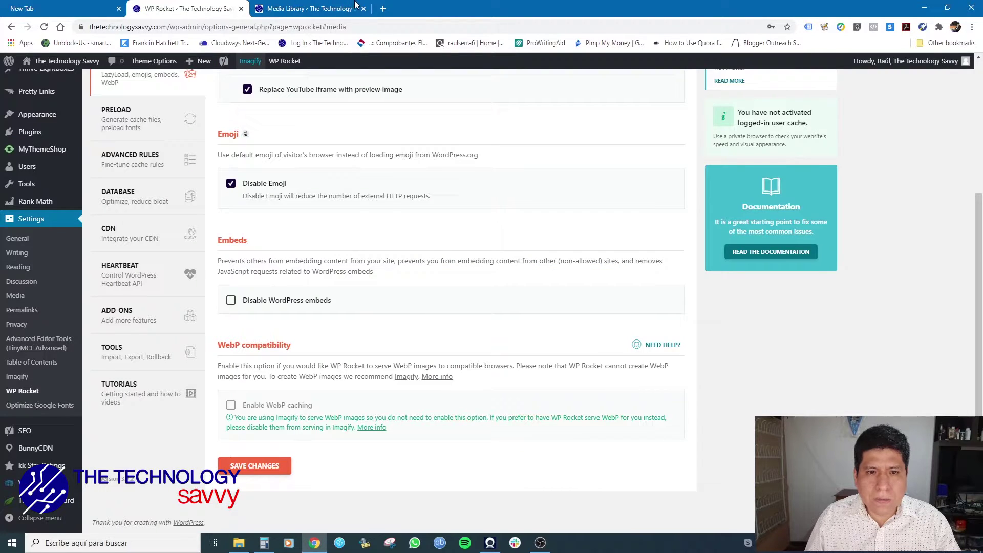
click(338, 8)
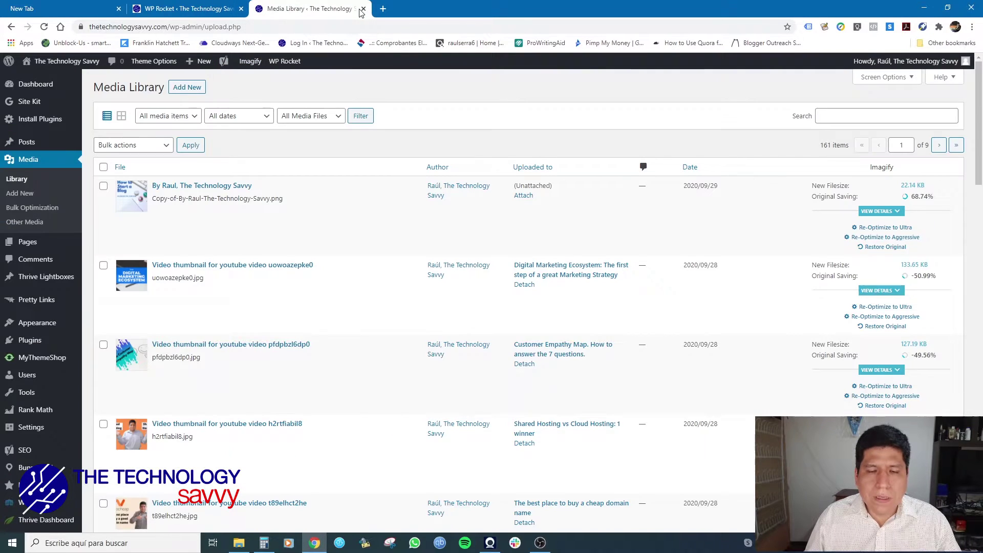
click(223, 5)
click(364, 8)
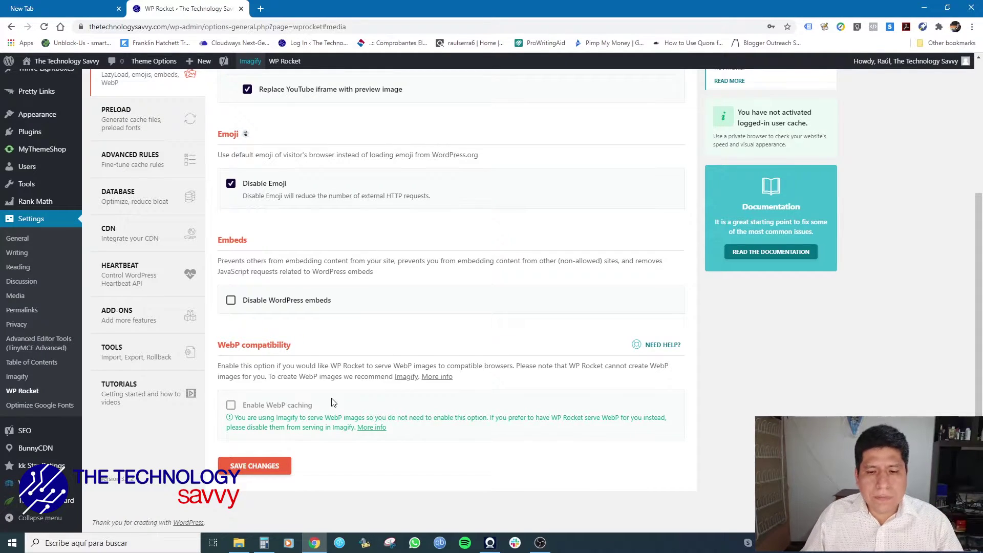
Step: Open the Preload settings and switch Activate Preloading off and on again to show its sitemap options
scroll(331, 403, up, 3)
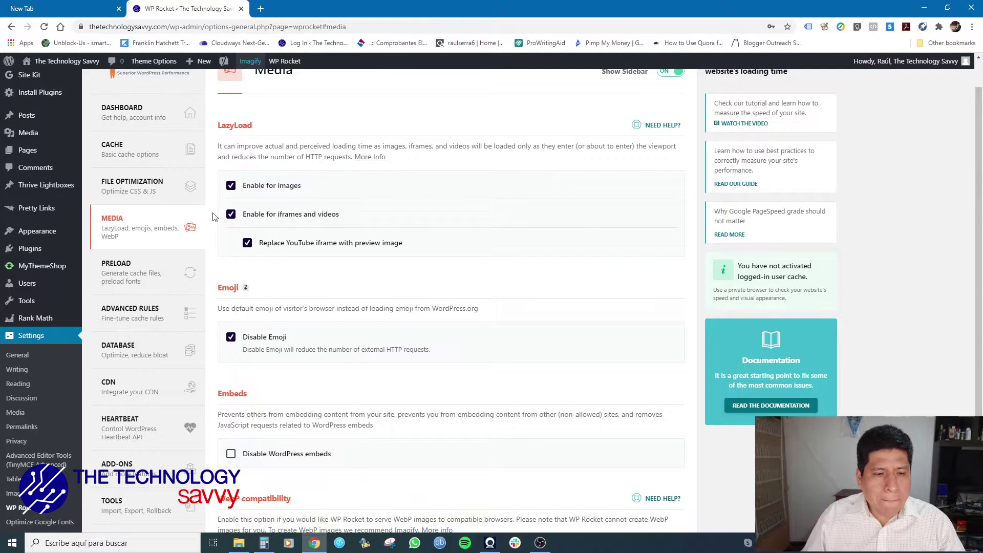
click(147, 274)
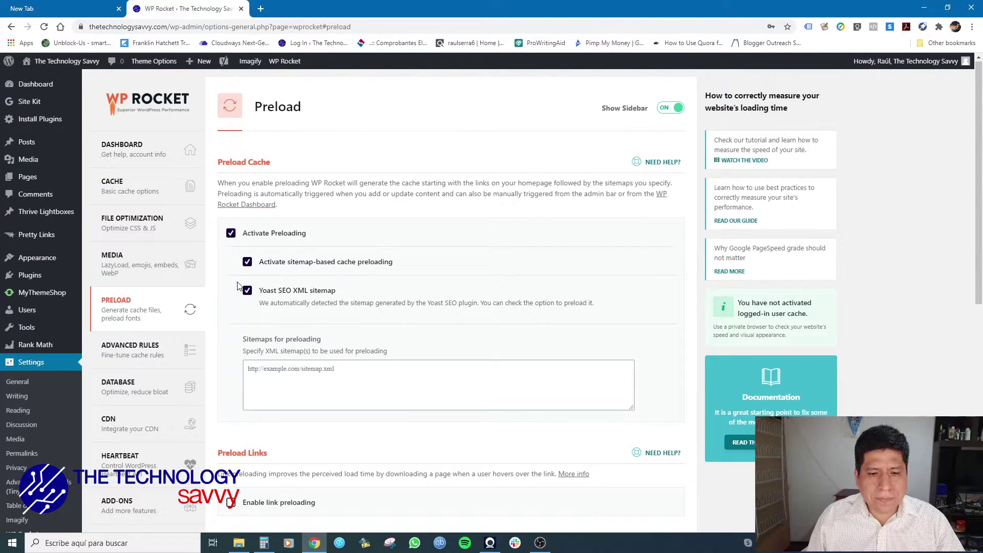
click(231, 234)
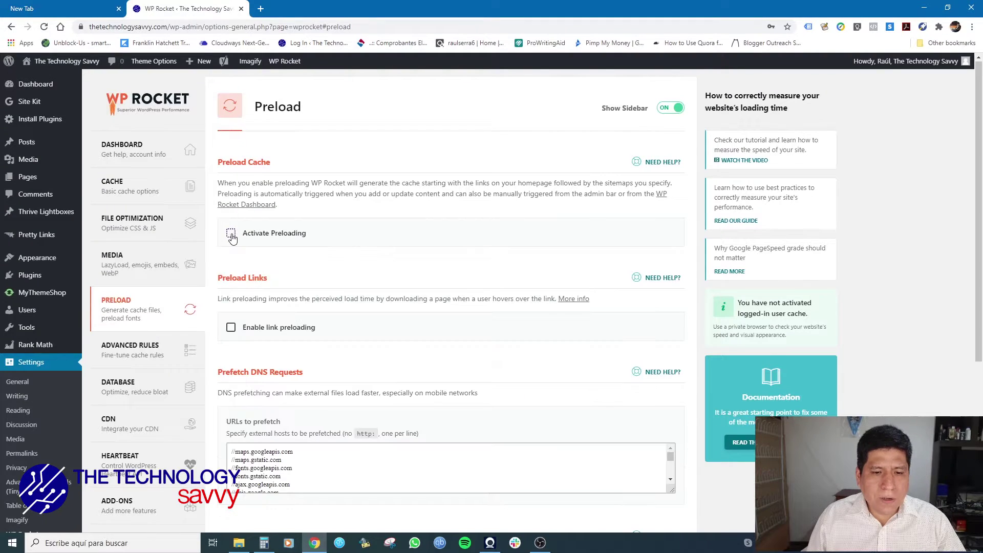
click(231, 235)
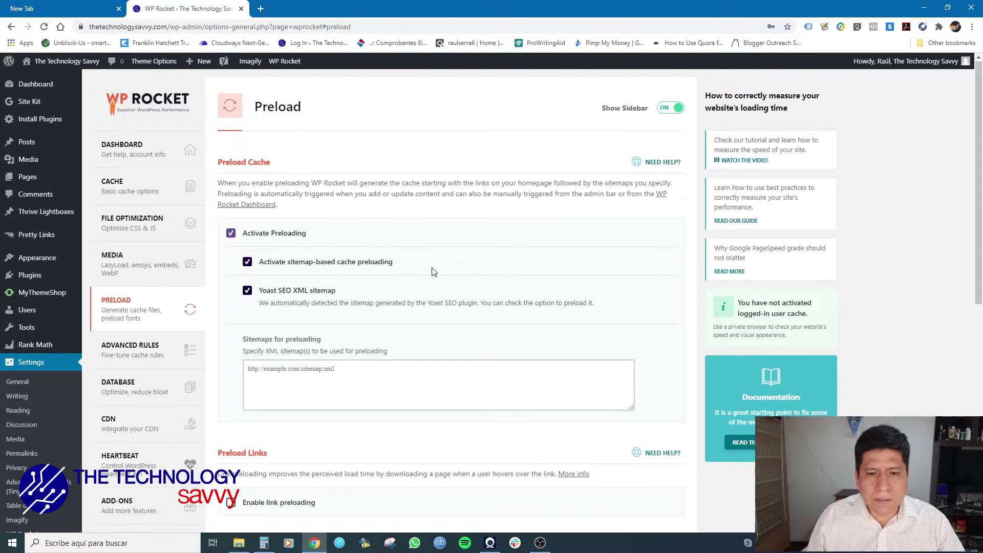
Step: Review the Preload Links option and highlight the list of URLs to prefetch under Prefetch DNS Requests
scroll(432, 272, down, 3)
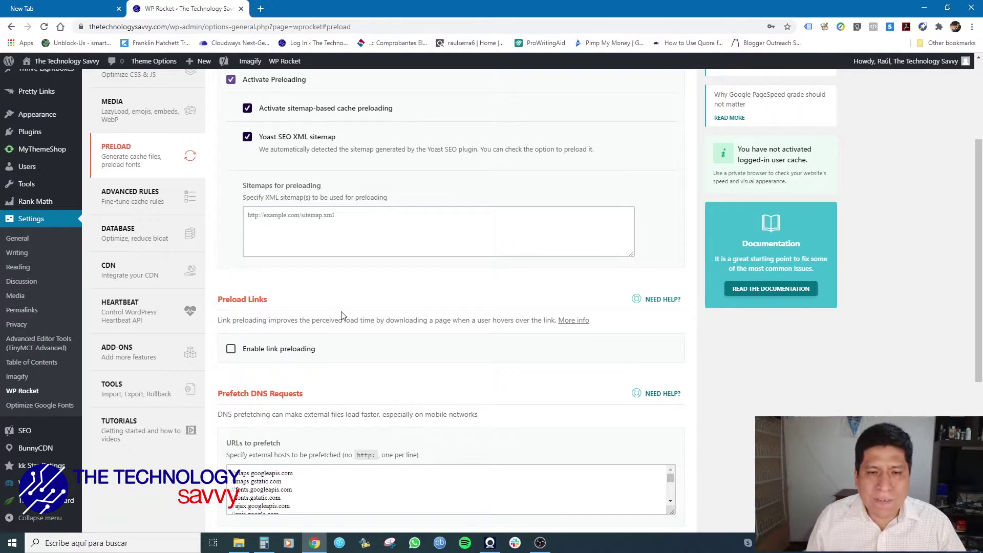
scroll(305, 375, down, 3)
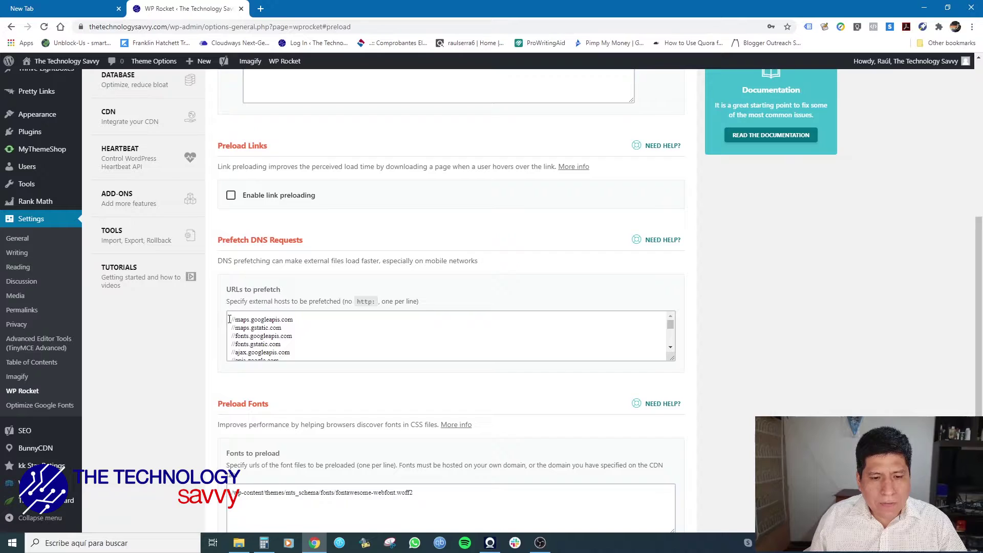
drag(228, 319, 323, 405)
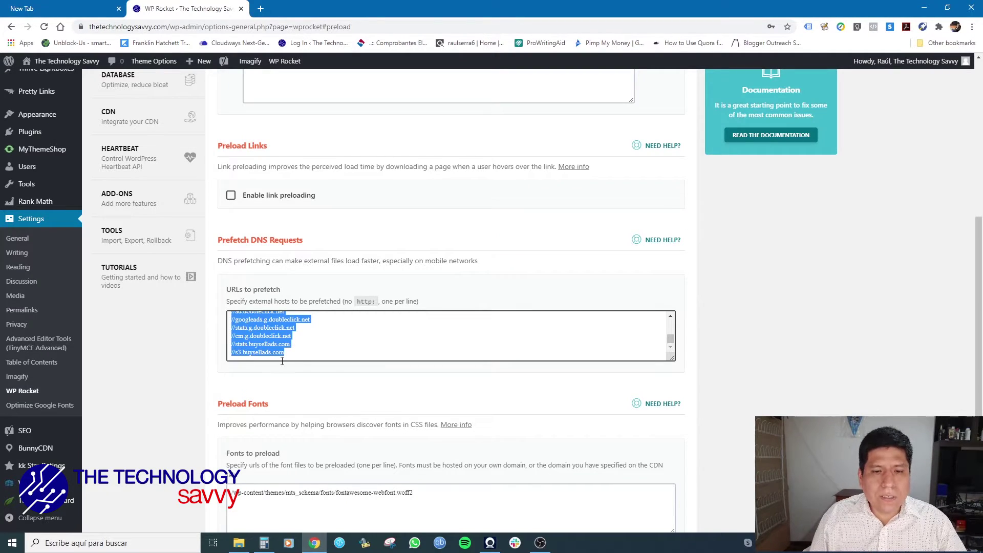
click(330, 402)
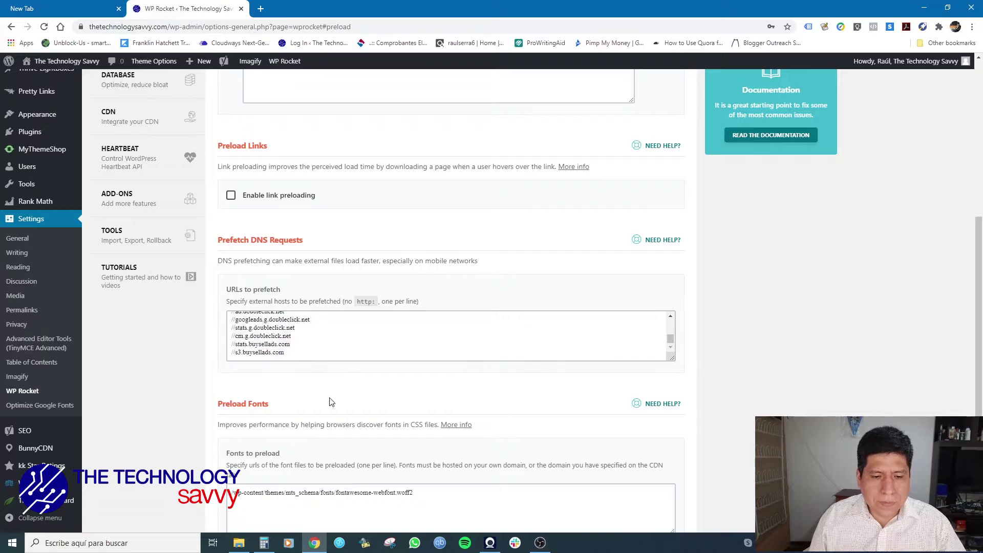
Step: Review the Preload Fonts section, highlighting the fontawesome-webfont.woff2 path in Fonts to preload
scroll(330, 402, down, 1)
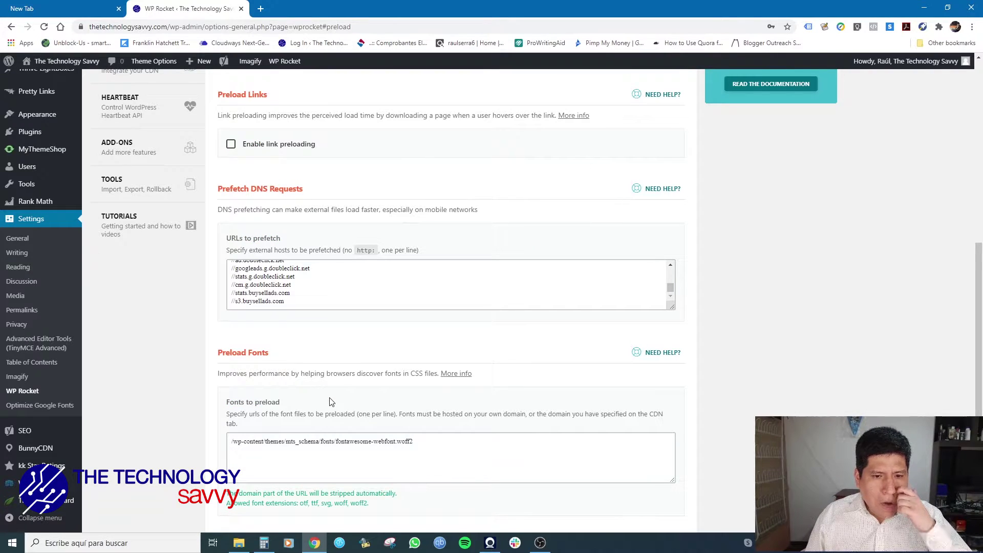
scroll(332, 402, down, 1)
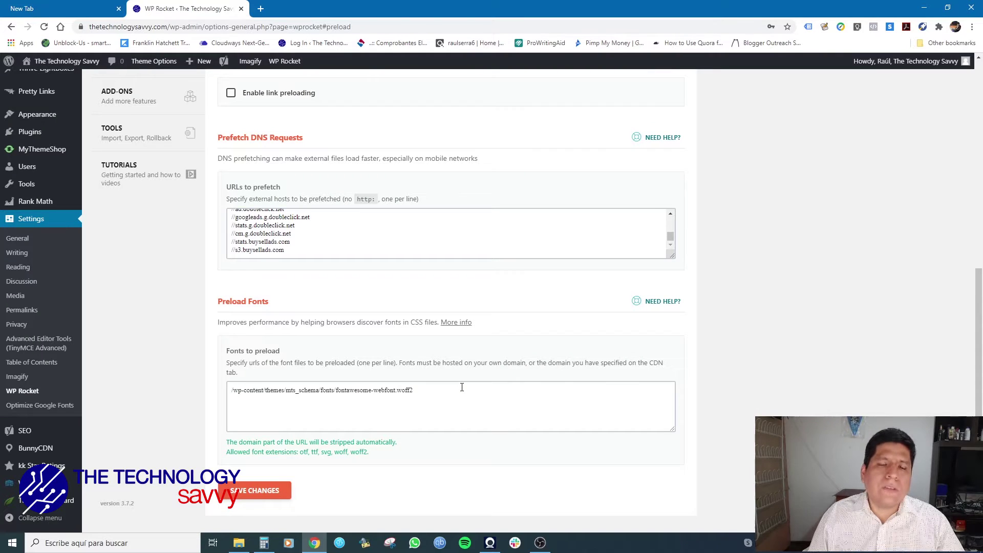
drag(462, 388, 179, 409)
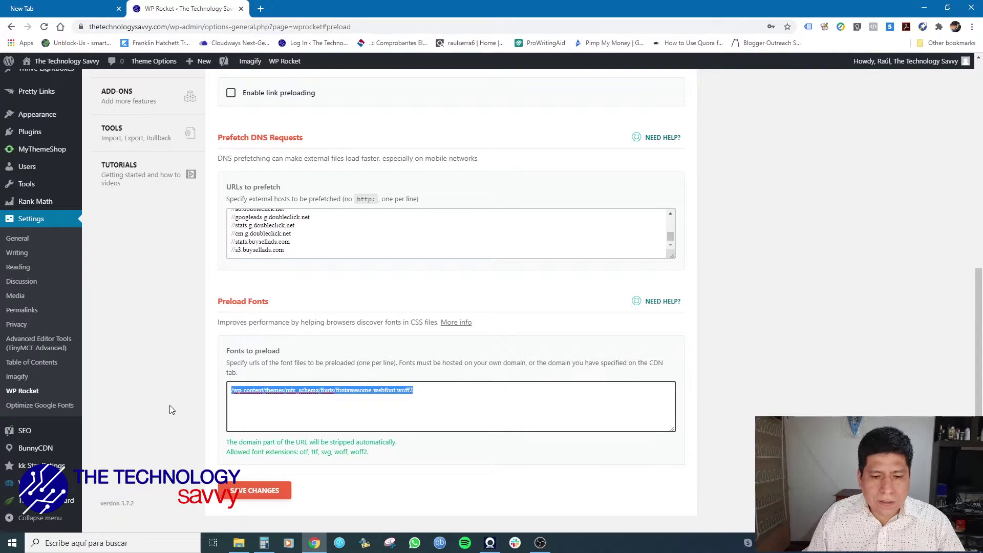
click(172, 410)
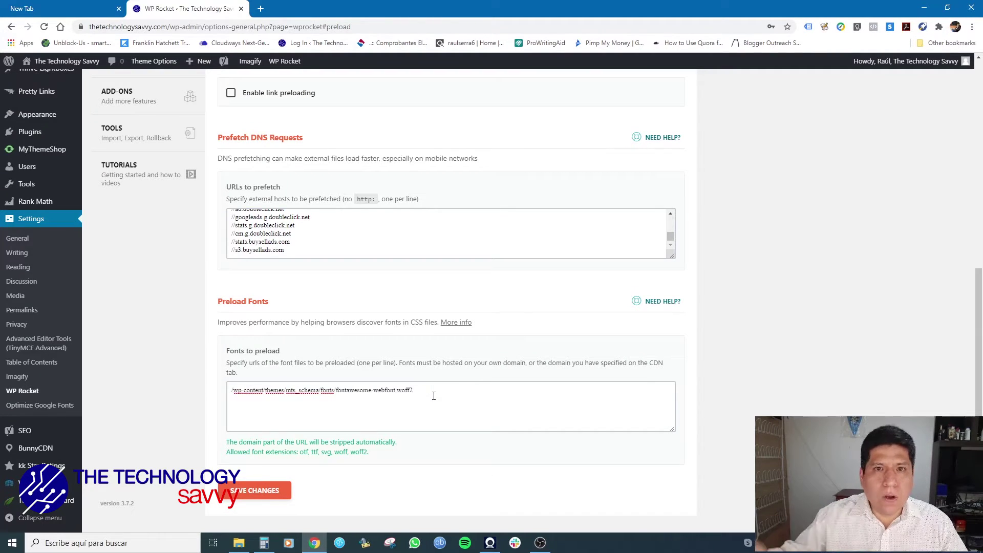
Step: Open the Advanced Rules settings and review the Never Cache and Always Purge URL fields
scroll(434, 395, up, 6)
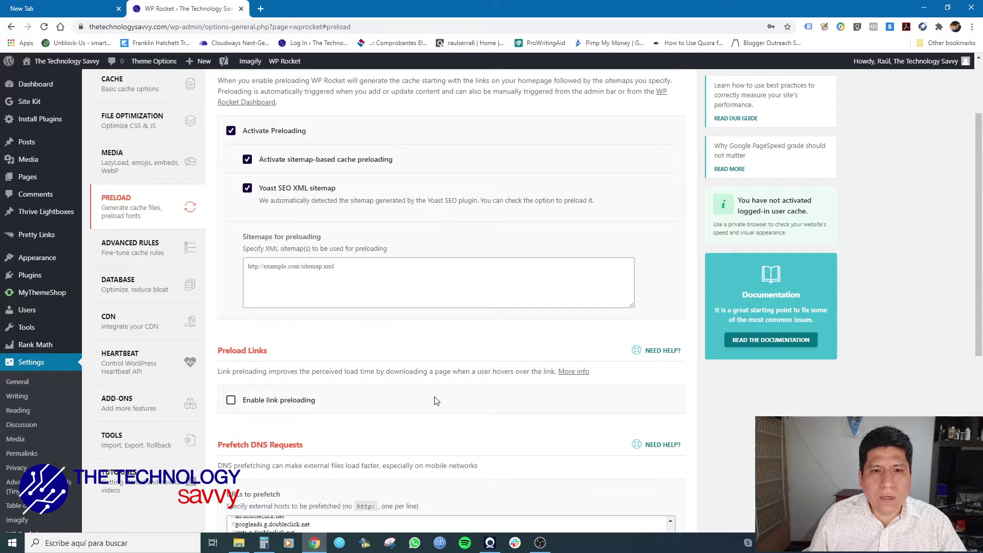
scroll(436, 401, up, 2)
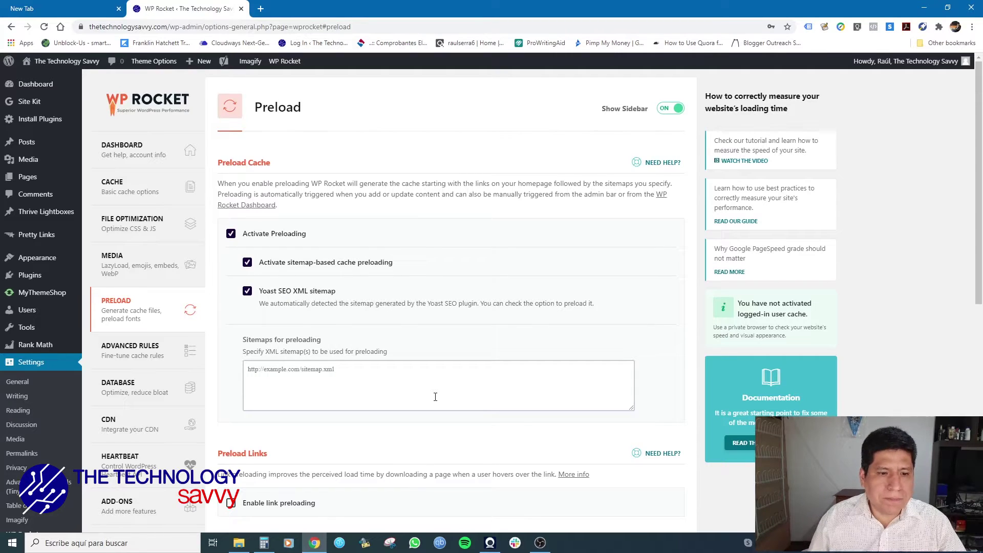
click(136, 353)
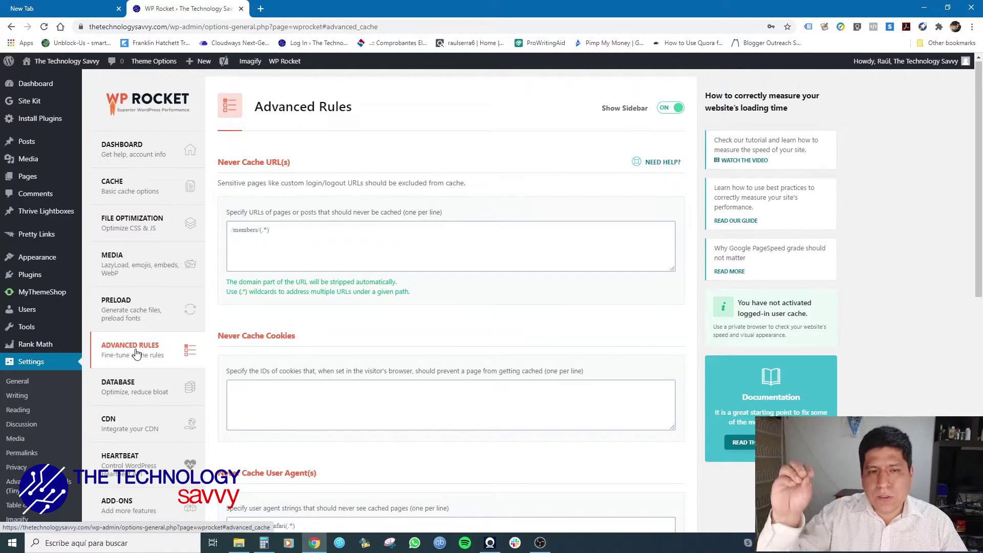
scroll(471, 326, down, 4)
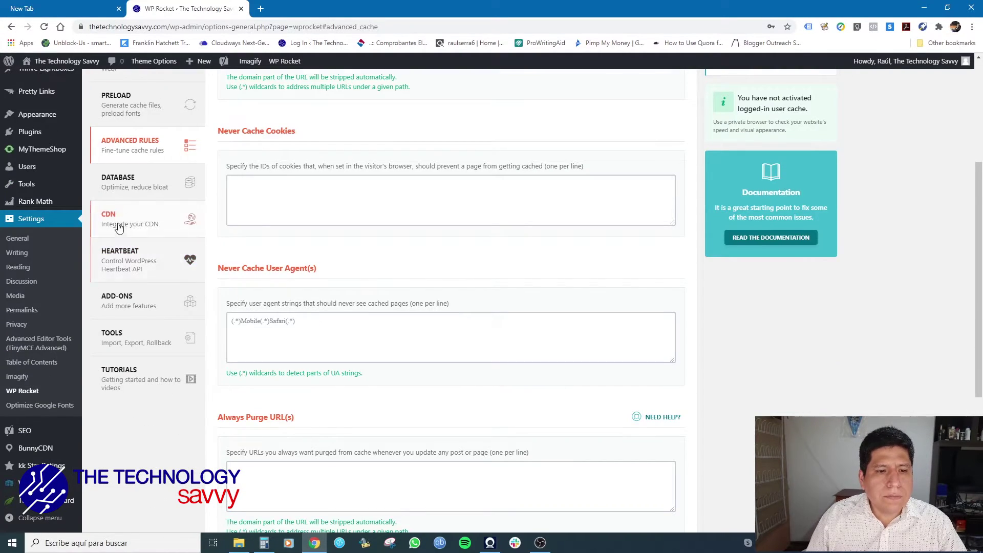
Step: Open the Database settings and review the post, comment, transient, table and weekly automatic cleanup options
click(124, 185)
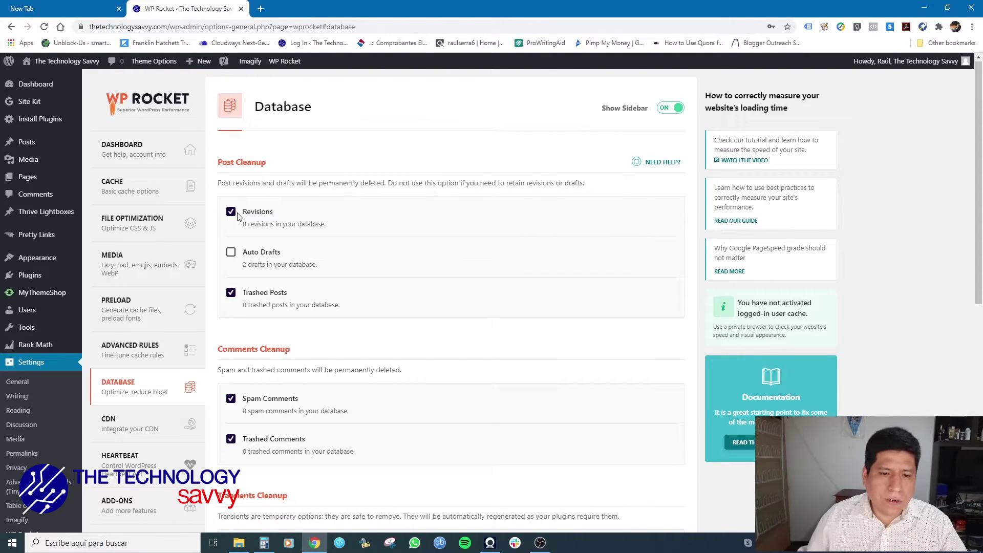
scroll(469, 301, down, 1)
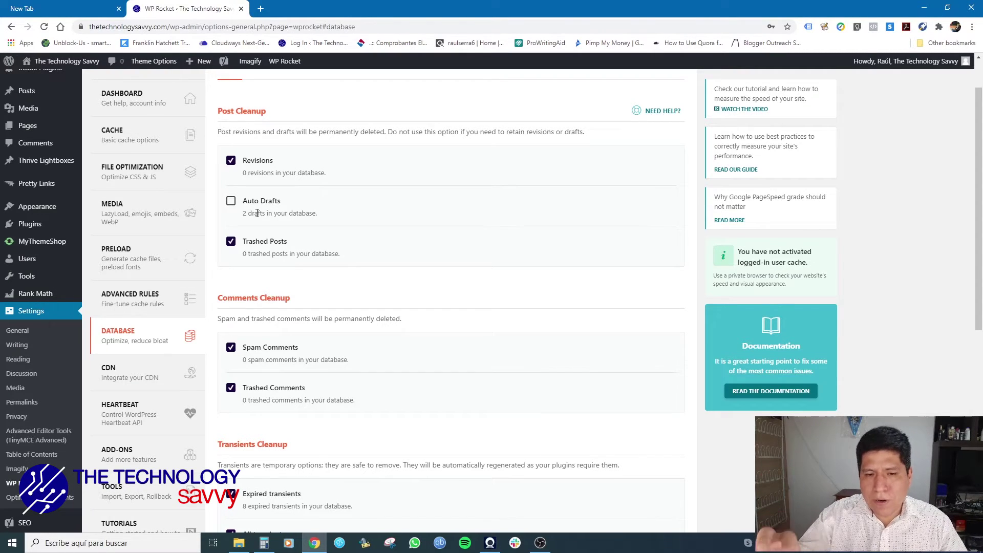
scroll(480, 234, down, 2)
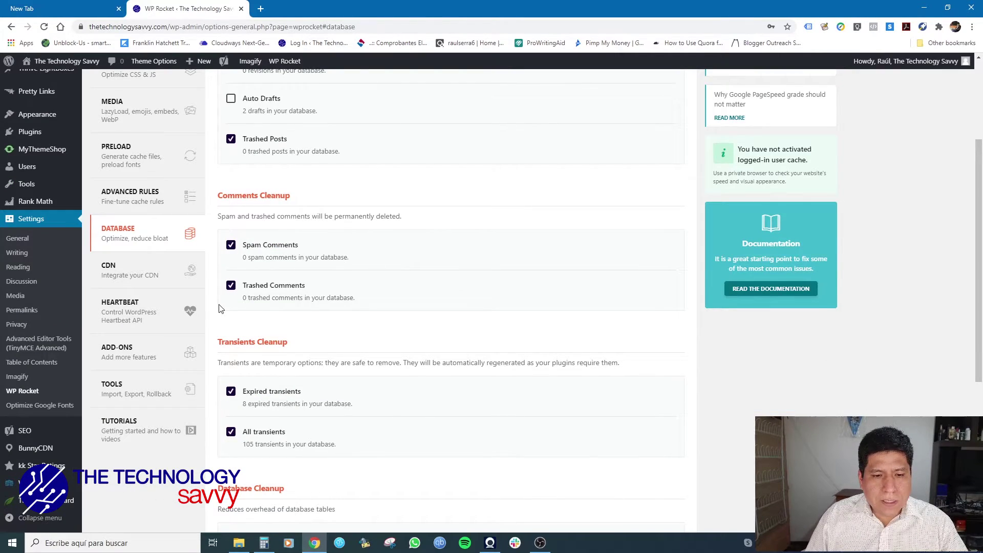
scroll(386, 306, down, 3)
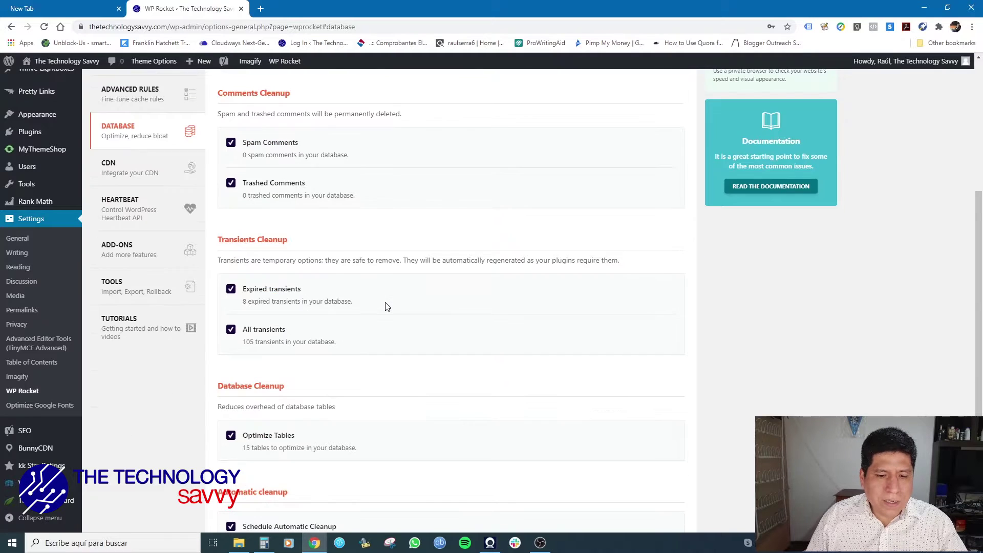
scroll(385, 306, down, 2)
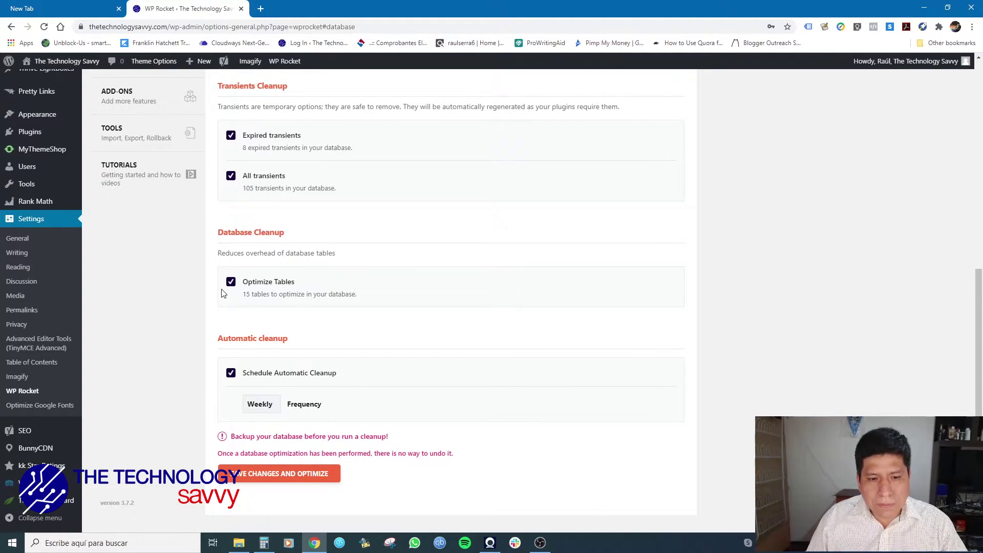
scroll(222, 292, down, 1)
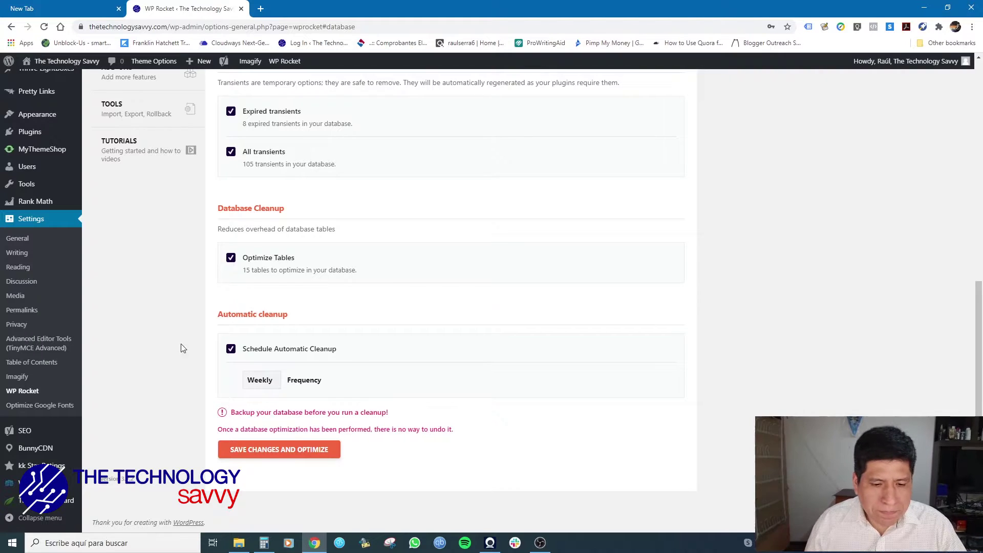
Step: Open WP Rocket's CDN settings
scroll(180, 339, up, 9)
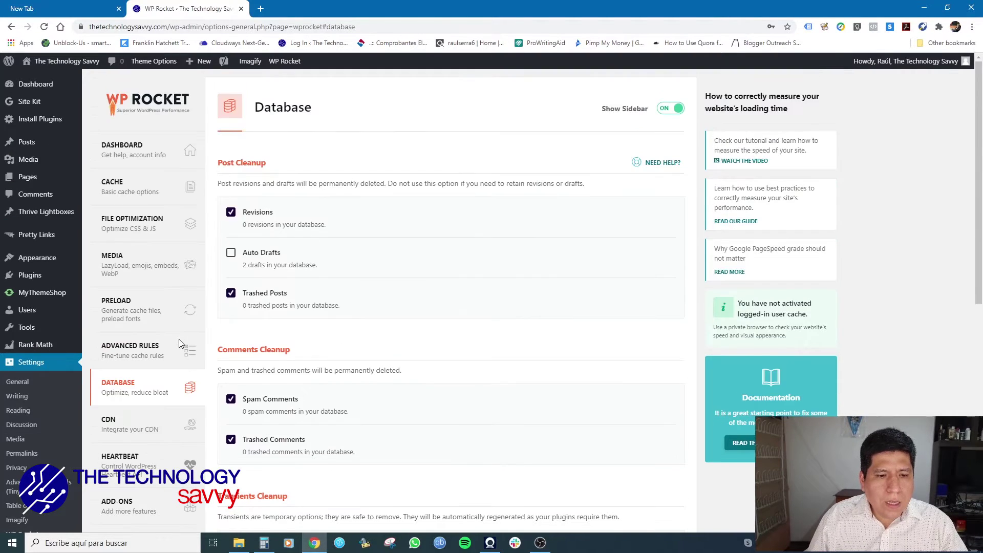
scroll(179, 343, down, 1)
click(147, 377)
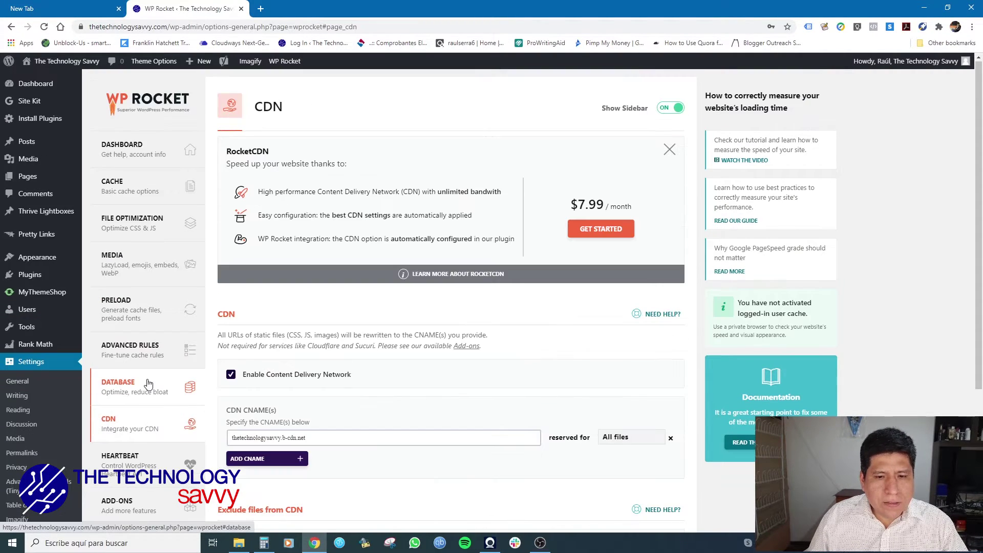
Step: Review the CDN CNAME and file exclusion fields, and examine the Heartbeat control and activity reduction settings
scroll(480, 455, down, 1)
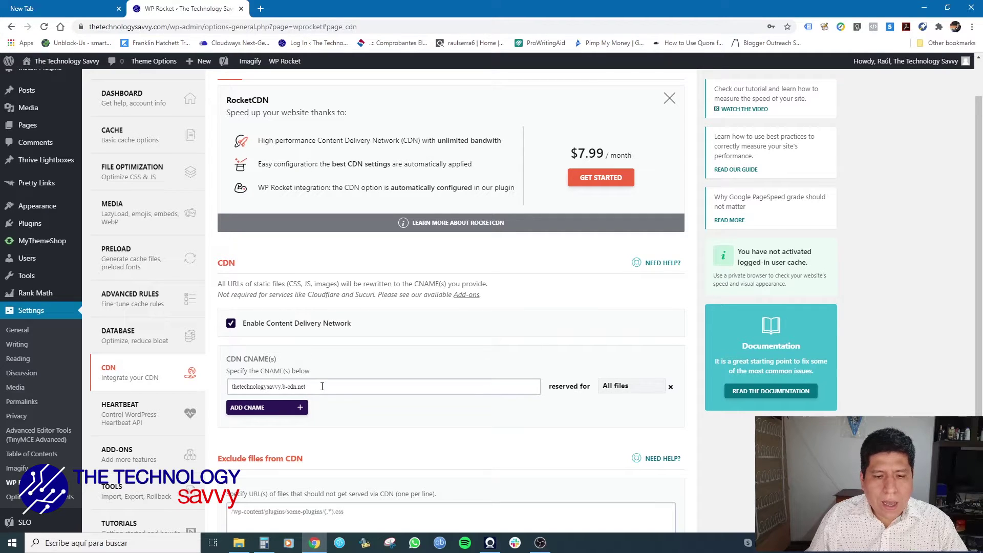
scroll(352, 397, down, 1)
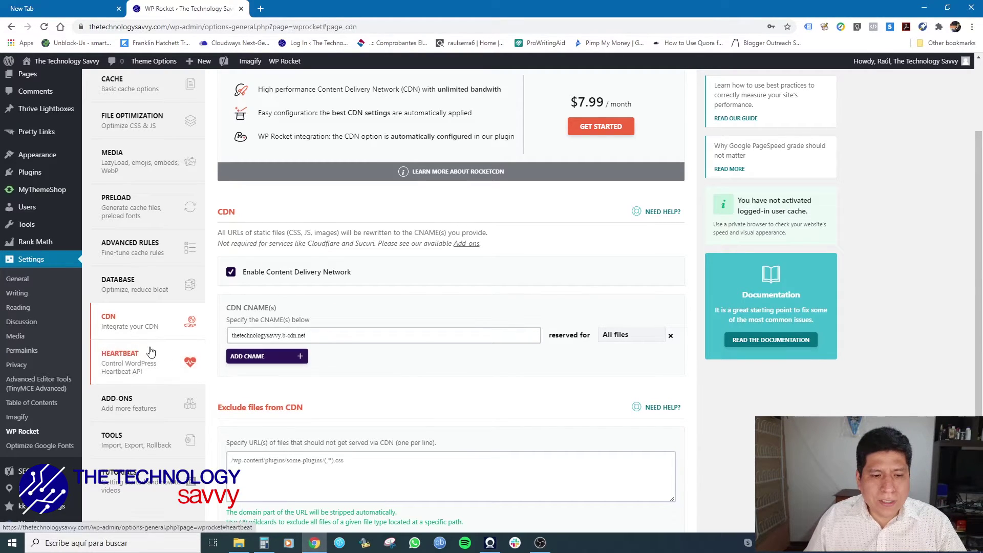
click(128, 363)
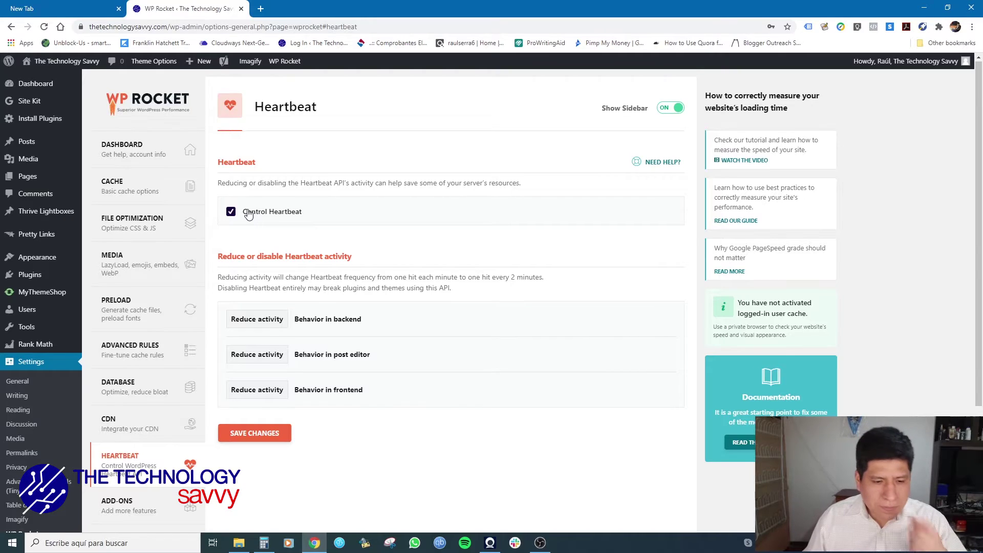
scroll(251, 216, down, 2)
scroll(250, 215, up, 2)
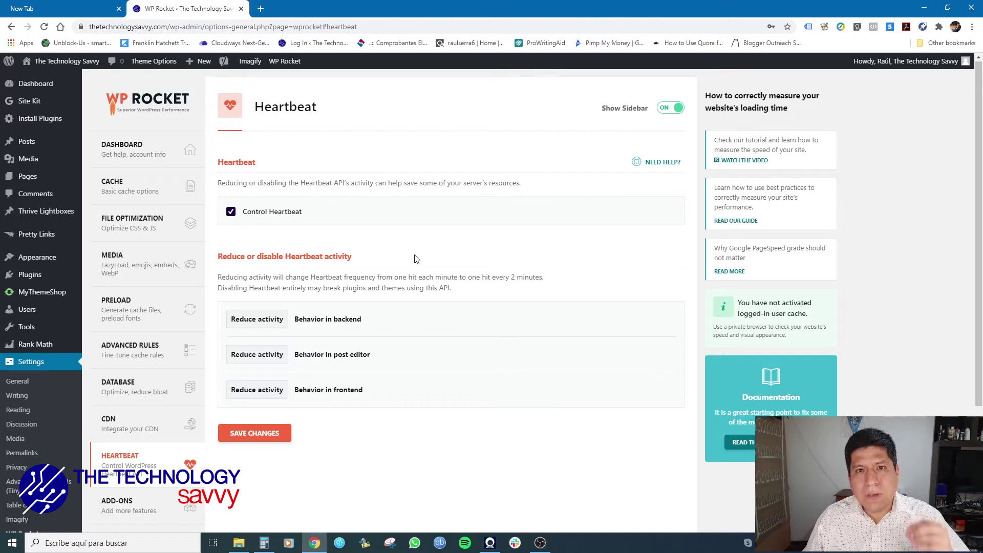
scroll(415, 260, down, 3)
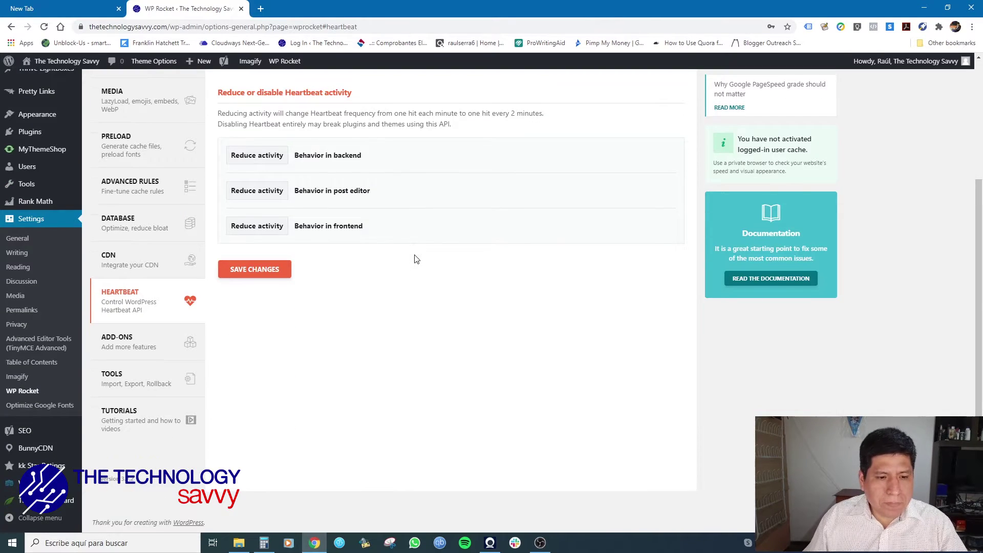
Step: Review the Google Tracking, Facebook Pixel, Varnish and Cloudflare entries in the Add-ons settings, dismissing the antivirus notification
click(96, 355)
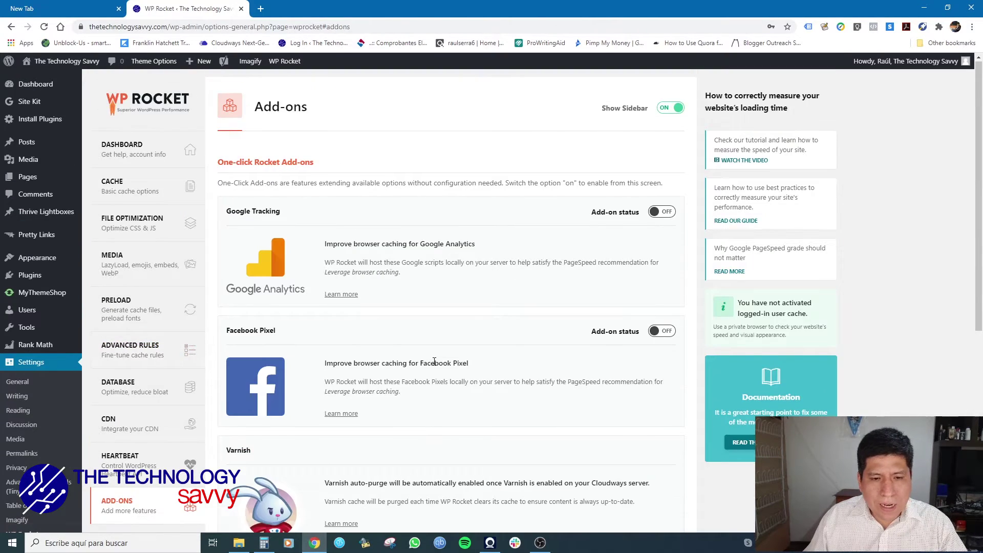
scroll(432, 364, down, 1)
scroll(435, 365, up, 1)
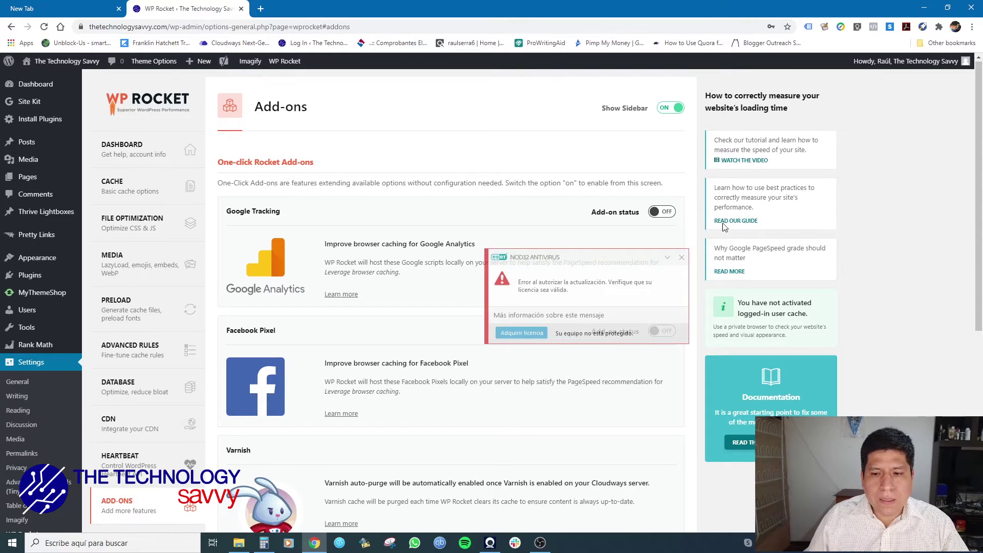
click(681, 258)
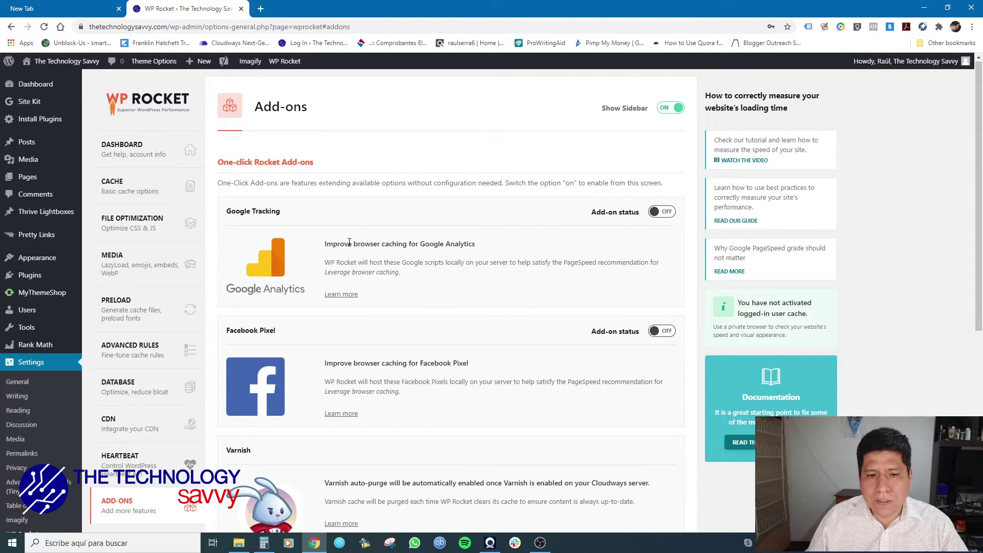
scroll(349, 243, down, 1)
scroll(350, 243, up, 1)
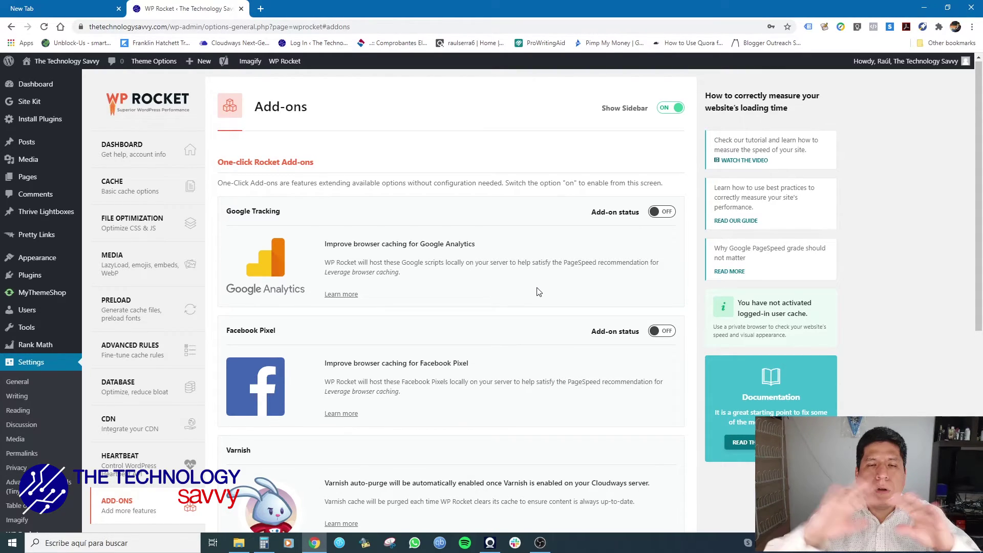
scroll(538, 292, down, 3)
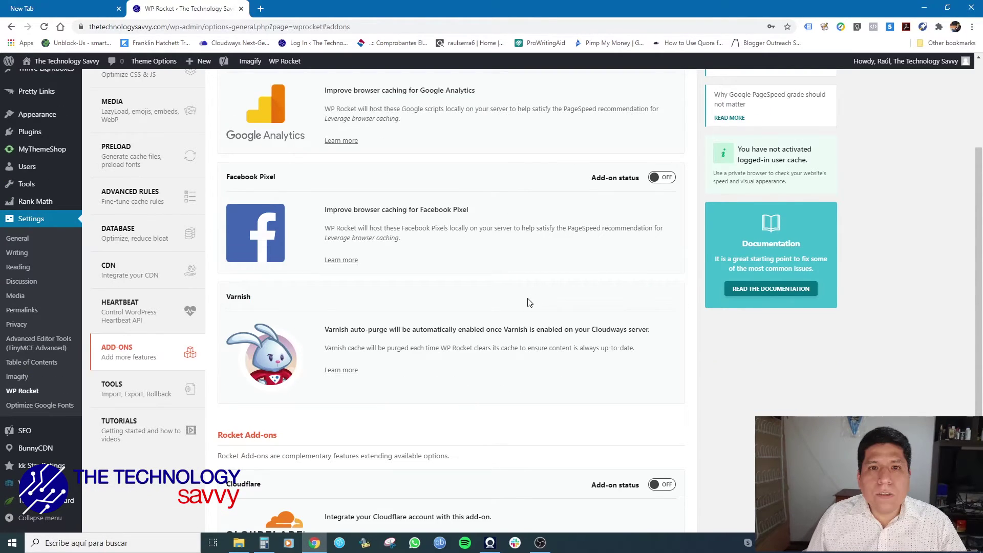
scroll(530, 303, up, 3)
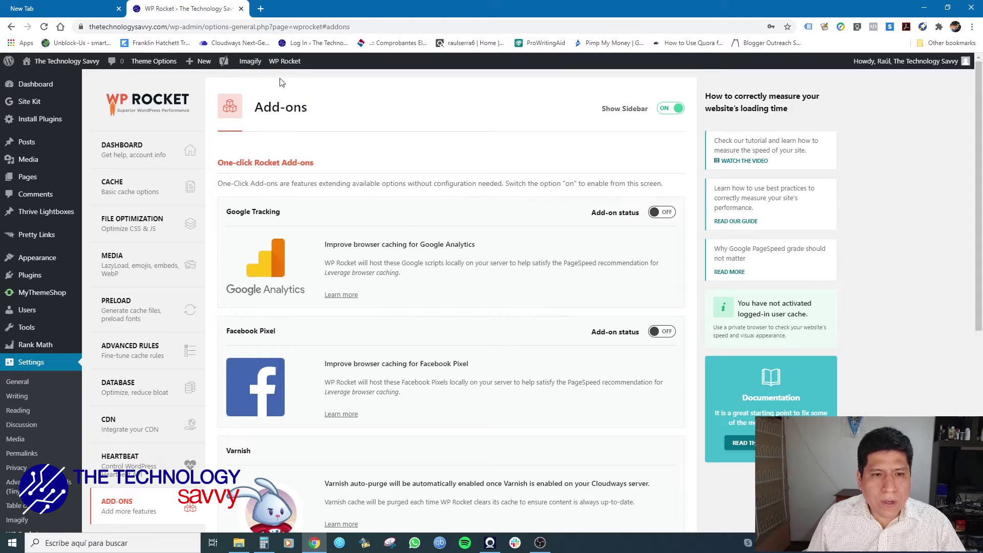
drag(170, 26, 80, 50)
key(ctrl+c)
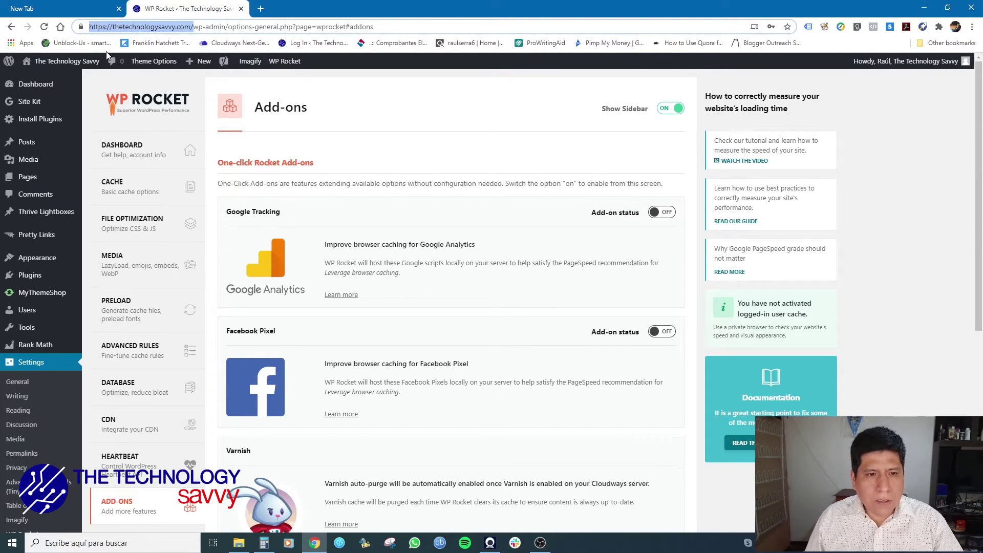
click(261, 8)
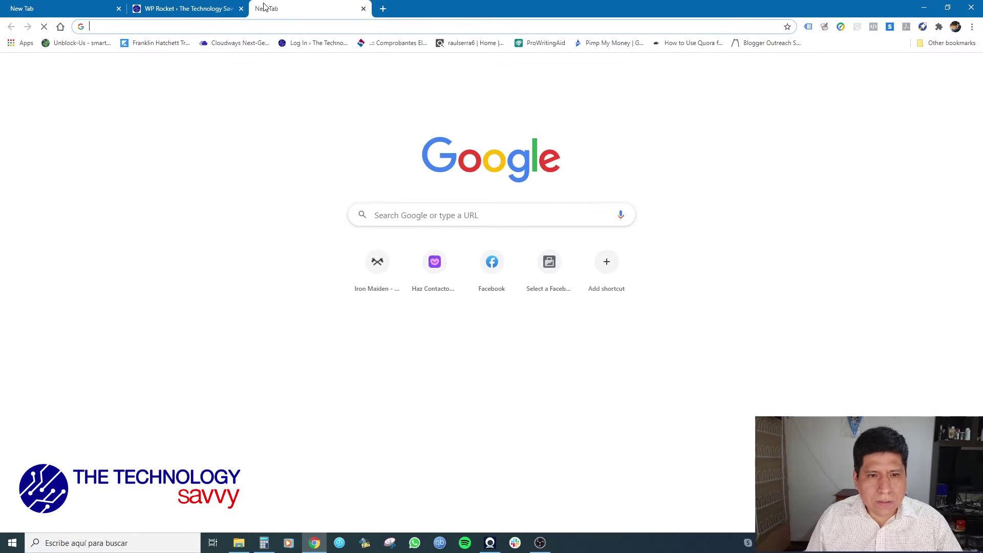
text(gt)
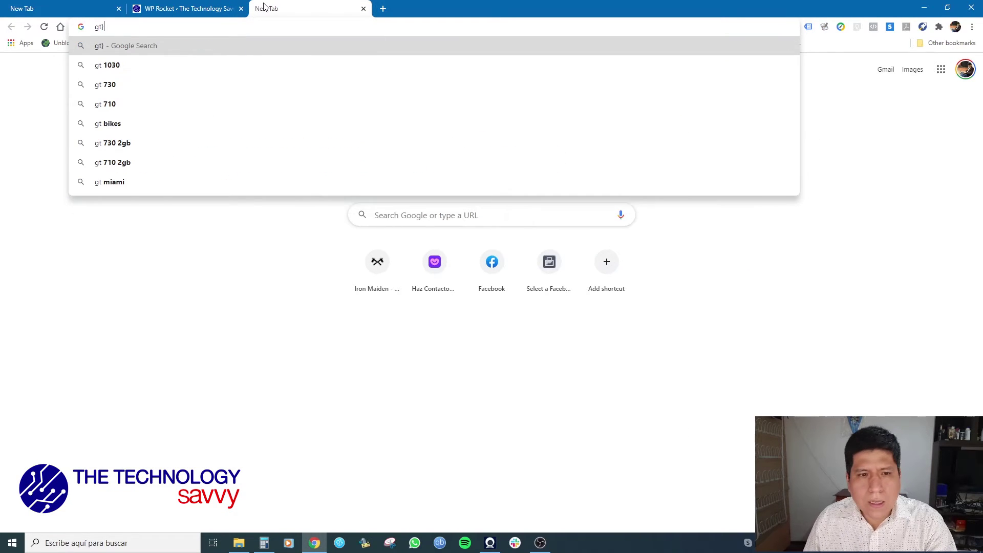
key(BackSpace)
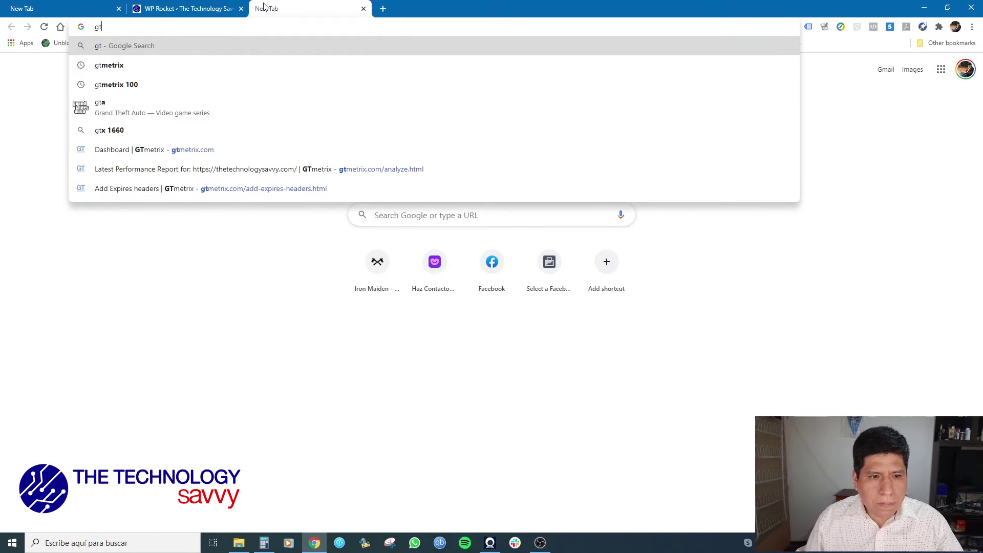
key(Down)
key(Down)
key(Down)
key(Down)
key(Down)
key(Return)
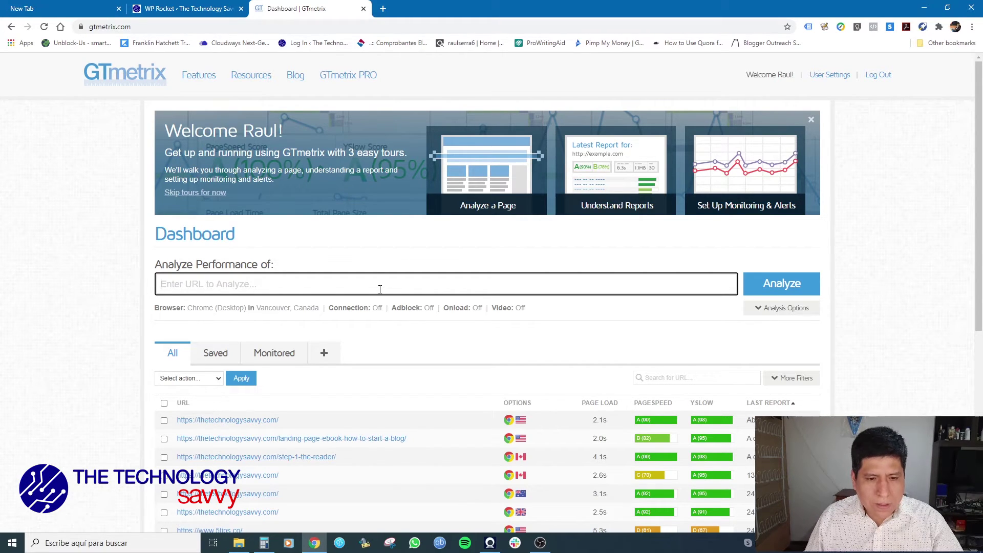
Step: Return to the WordPress admin and clear the WP Rocket cache
click(184, 9)
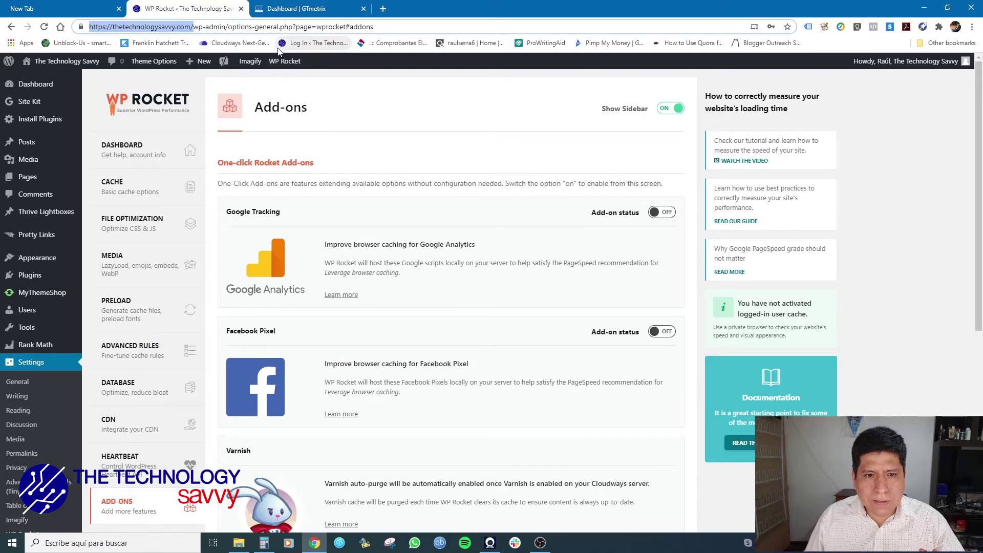
mouse_move(285, 61)
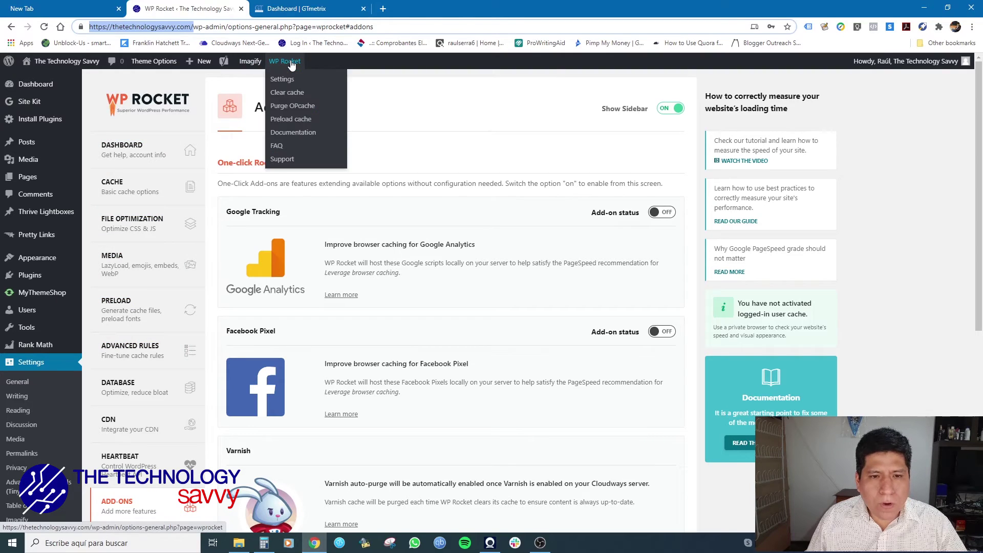
click(288, 93)
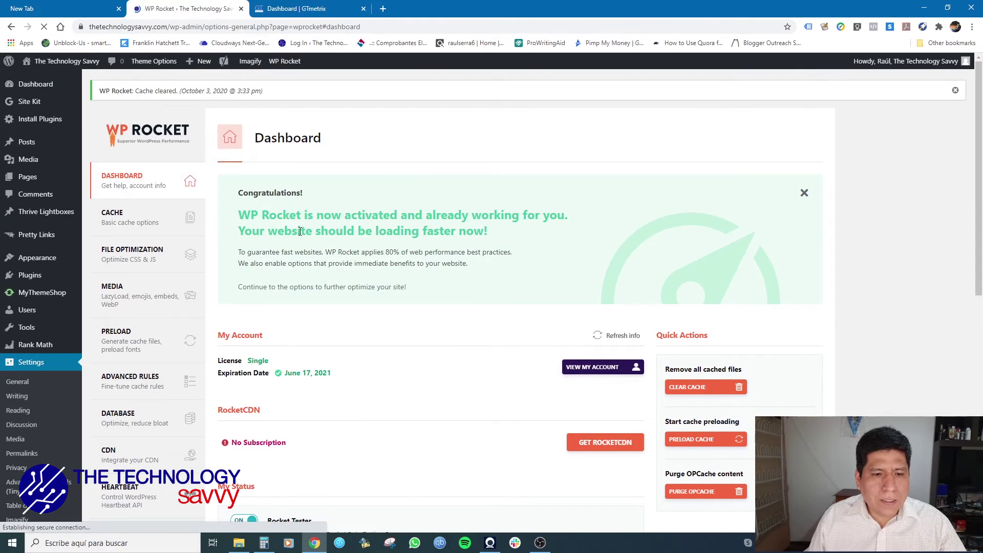
click(306, 11)
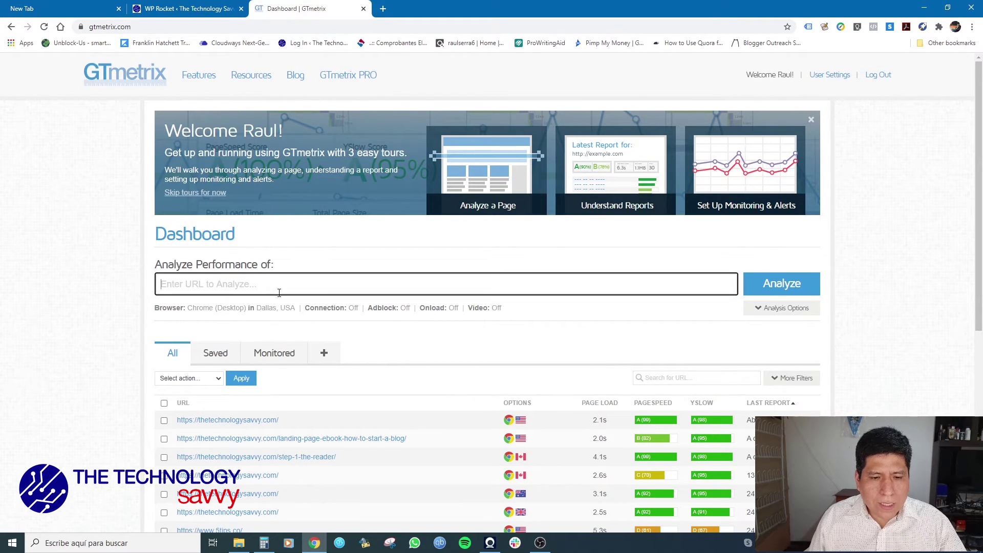
key(ctrl+v)
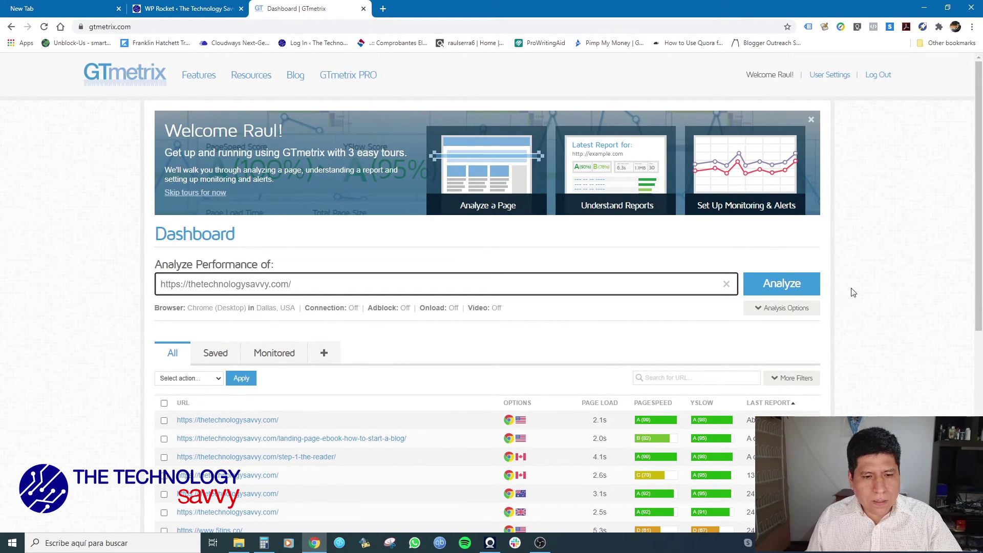
click(783, 295)
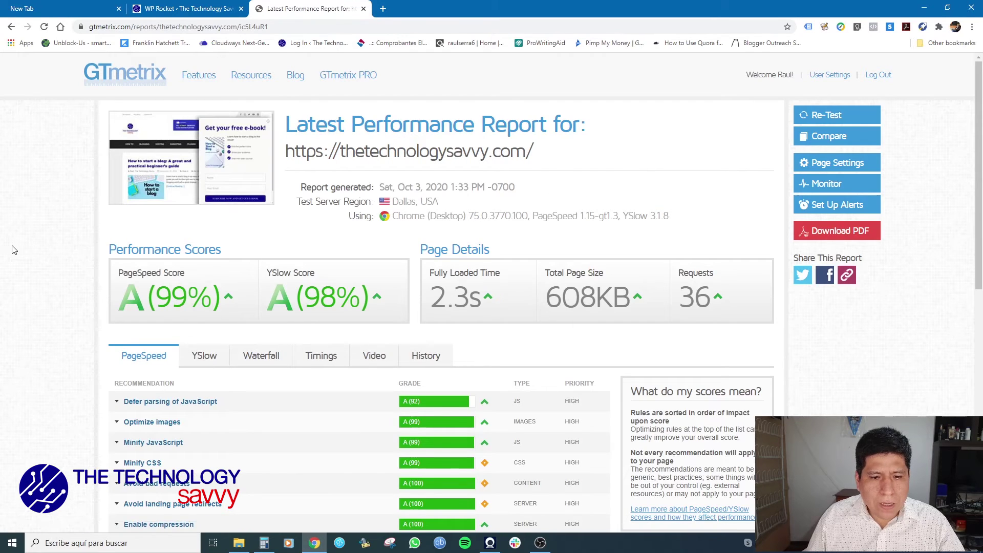
Step: Review the report's performance scores and page details, and check the Defer parsing of JavaScript recommendation
scroll(14, 249, down, 1)
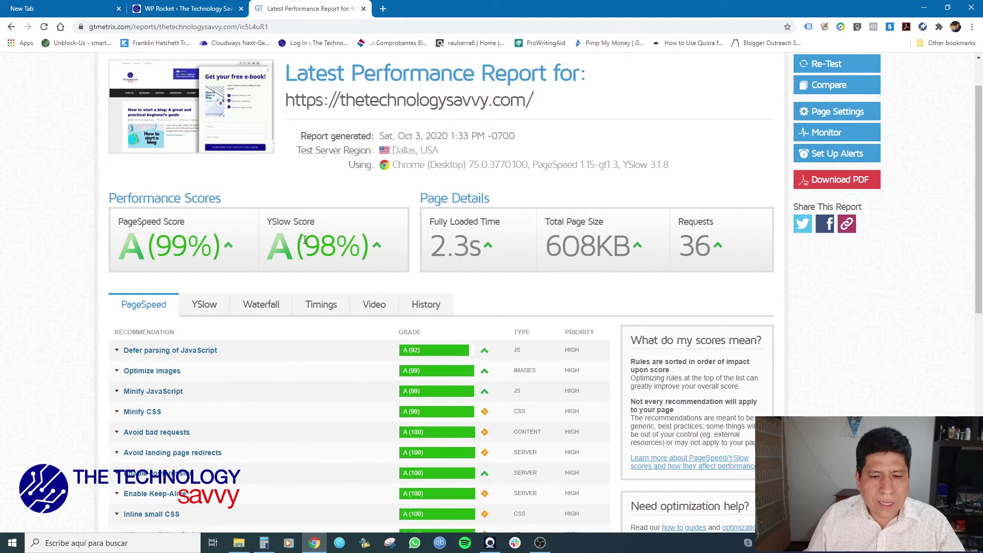
scroll(305, 240, up, 1)
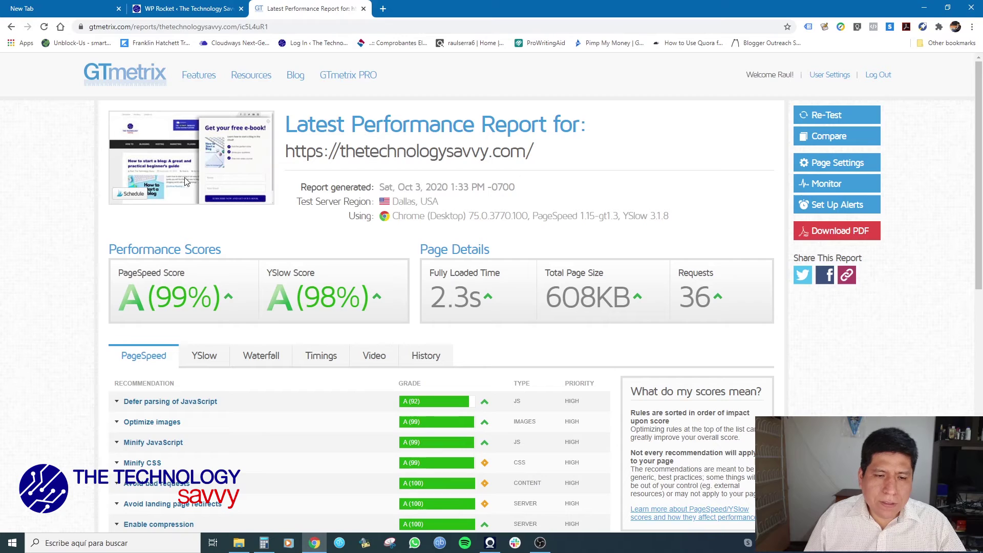
scroll(81, 259, down, 1)
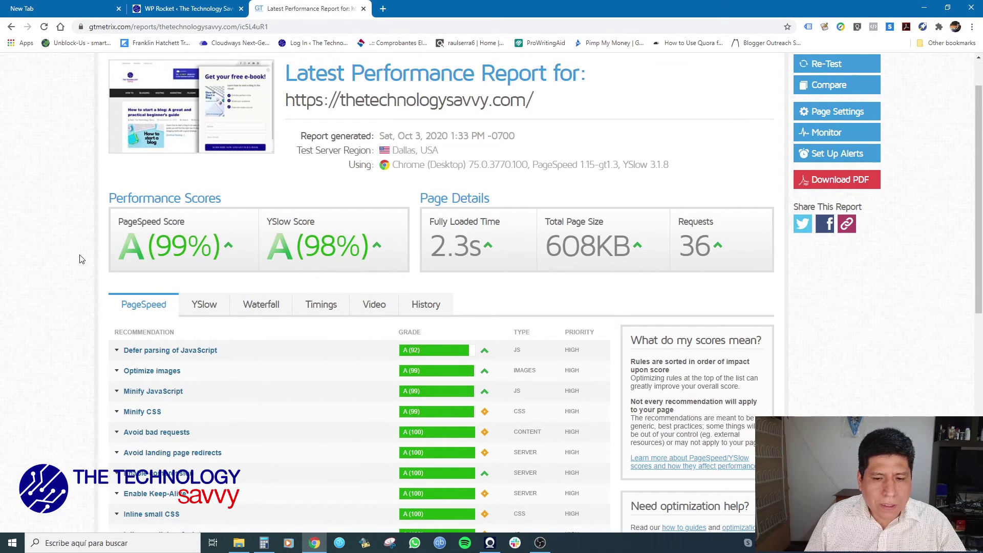
click(214, 353)
click(214, 352)
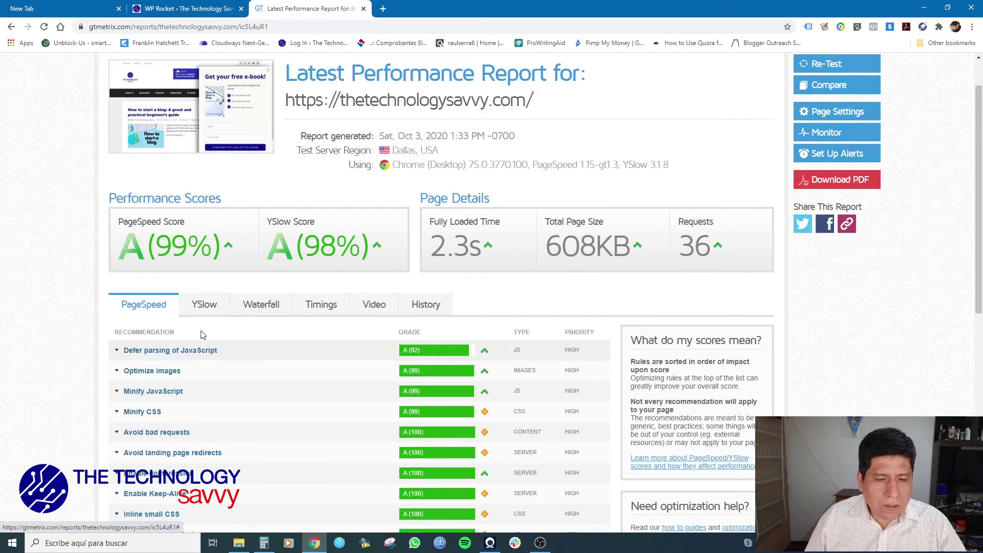
Step: Examine the YSlow recommendations with the Add Expires headers details expanded, and return to the WP Rocket dashboard
click(211, 308)
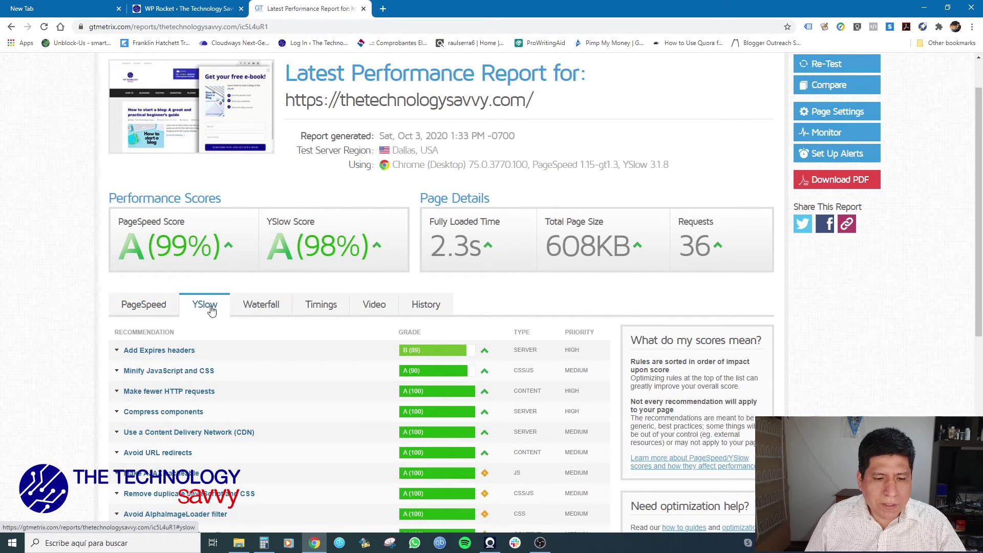
click(213, 356)
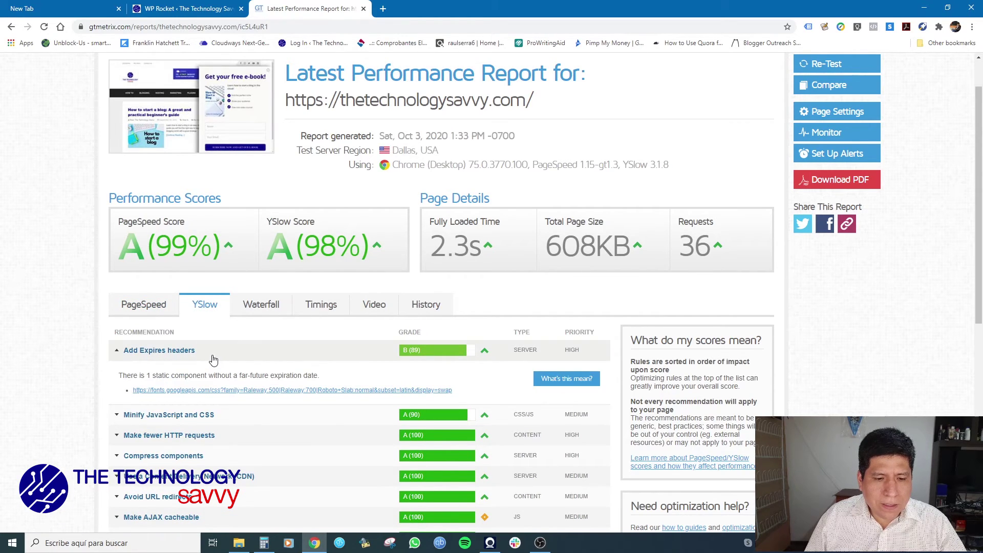
scroll(109, 395, down, 1)
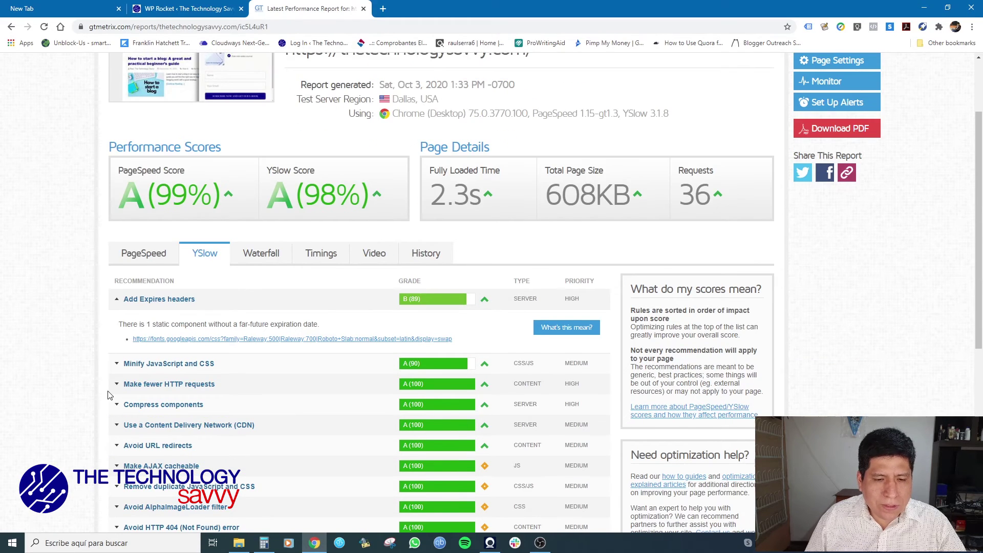
scroll(108, 396, down, 1)
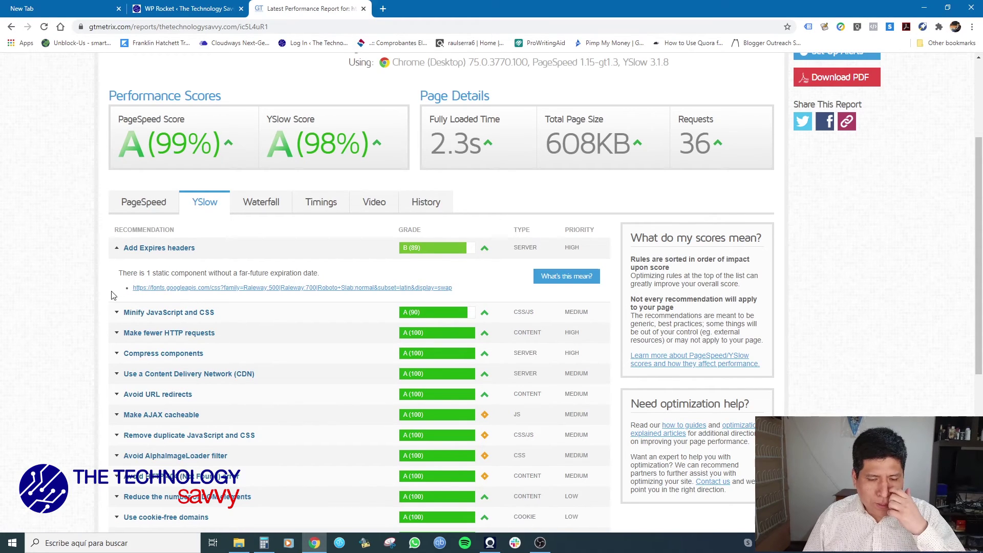
scroll(114, 295, up, 3)
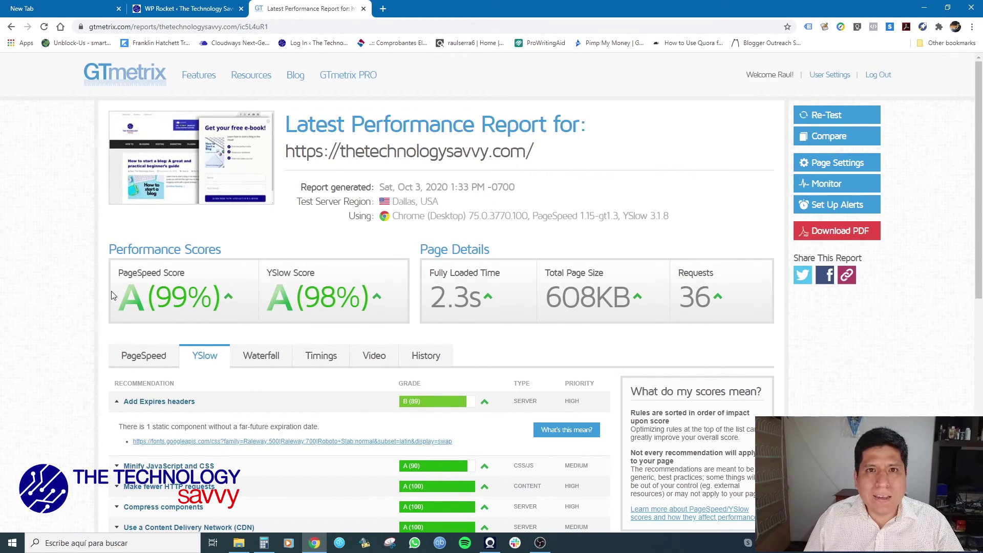
click(182, 6)
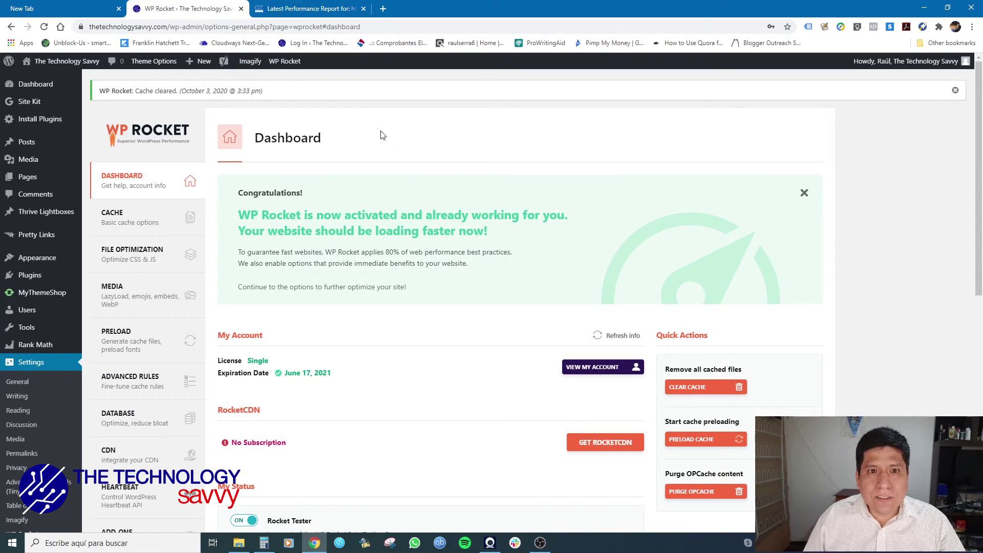